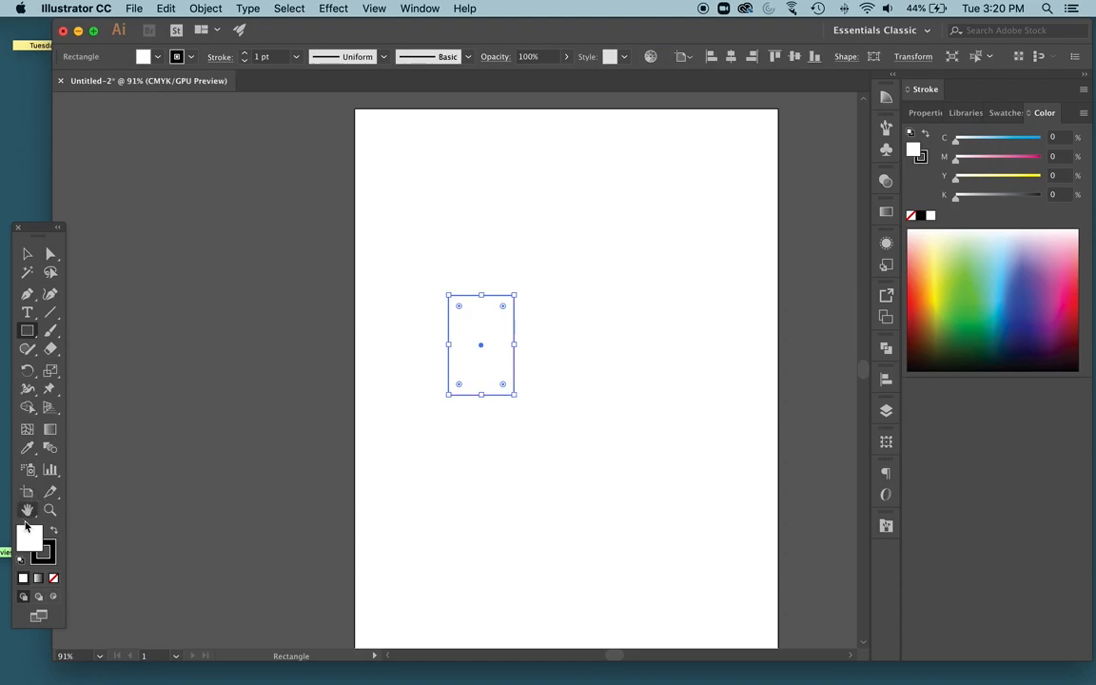
# Swap the selected rectangle's fill and stroke, and fill it with red (#D3023E)
pyautogui.hotkey('shift', 'x')
pyautogui.doubleClick(33, 539)
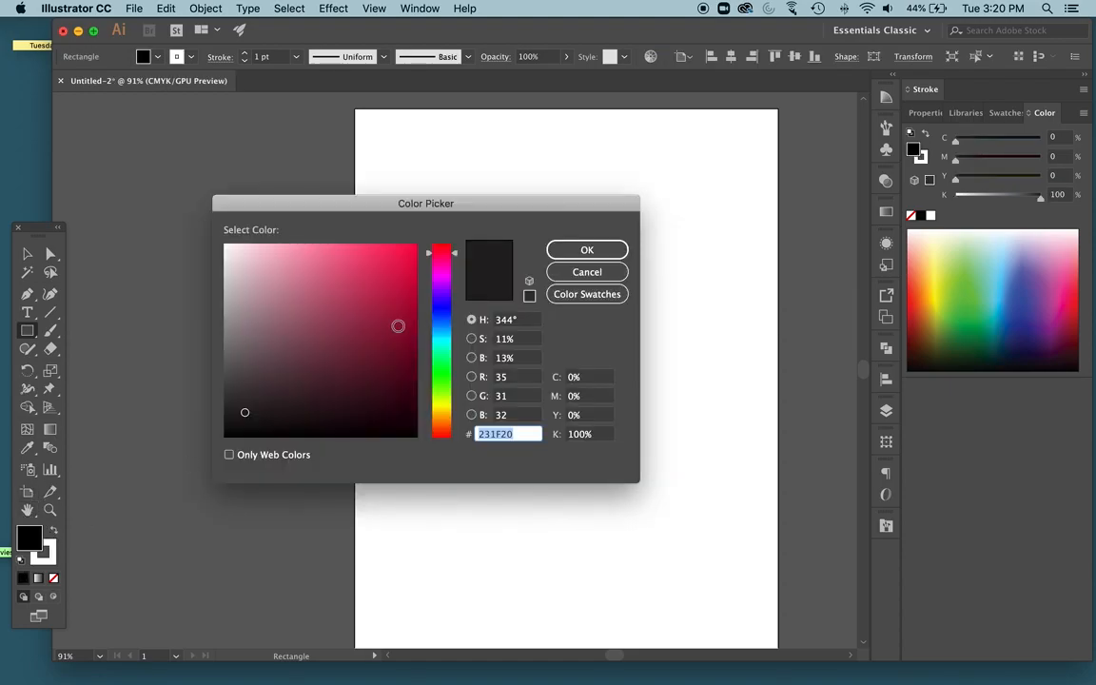
pyautogui.click(413, 278)
pyautogui.click(603, 247)
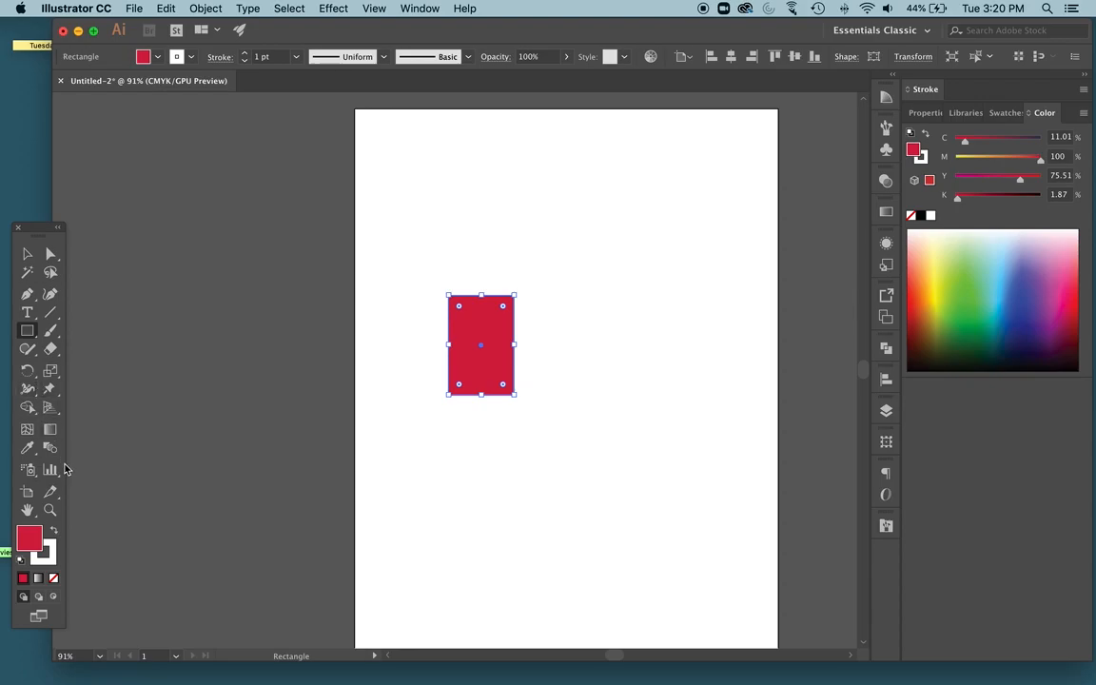
# Draw a wide horizontal rectangle across the red one and fill it with bright green
pyautogui.moveTo(415, 333); pyautogui.dragTo(595, 373)
pyautogui.doubleClick(23, 541)
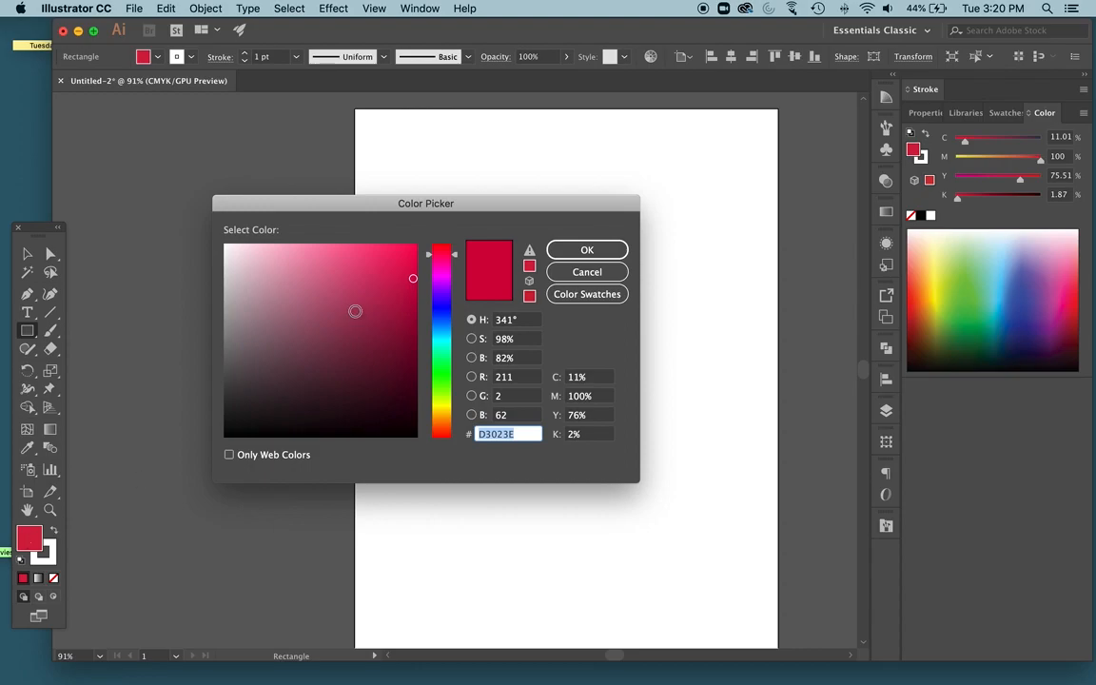
pyautogui.click(440, 387)
pyautogui.moveTo(372, 326)
pyautogui.mouseDown()
pyautogui.moveTo(390, 269)
pyautogui.moveTo(418, 245)
pyautogui.moveTo(531, 299)
pyautogui.mouseUp()
pyautogui.click(619, 249)
pyautogui.moveTo(27, 330); pyautogui.dragTo(76, 349)
pyautogui.moveTo(404, 257); pyautogui.dragTo(468, 341)
pyautogui.press('Delete')
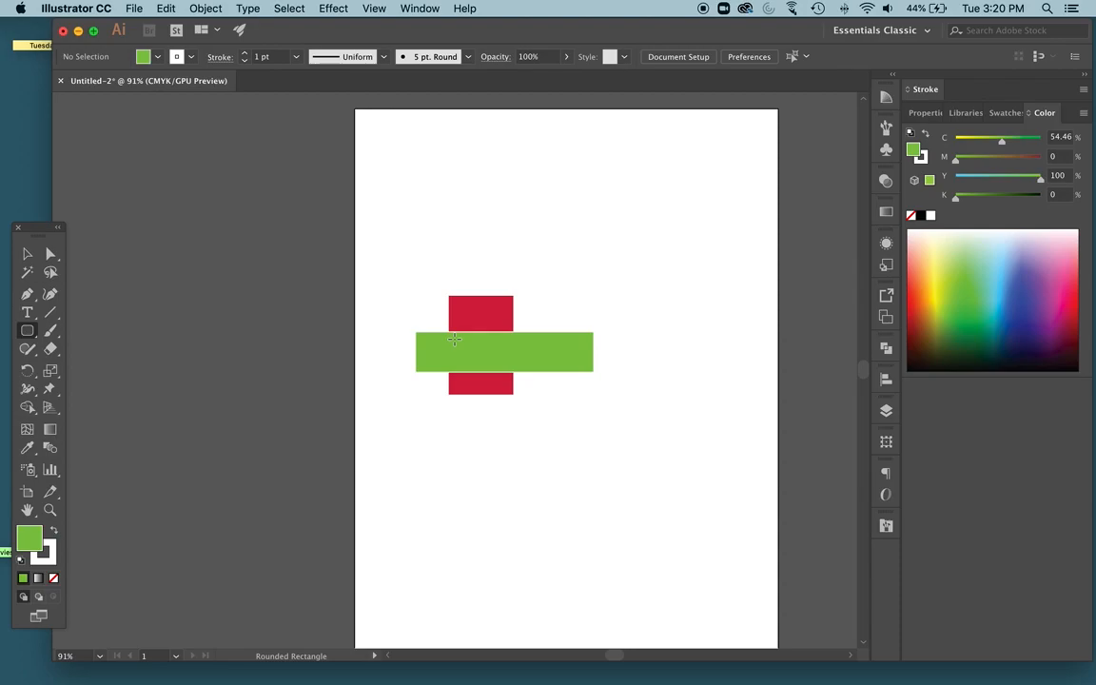
# Draw an ellipse over the two rectangles and fill it with blue (#4E9CCC)
pyautogui.press('l')
pyautogui.moveTo(421, 264)
pyautogui.mouseDown()
pyautogui.moveTo(579, 365)
pyautogui.moveTo(548, 364)
pyautogui.mouseUp()
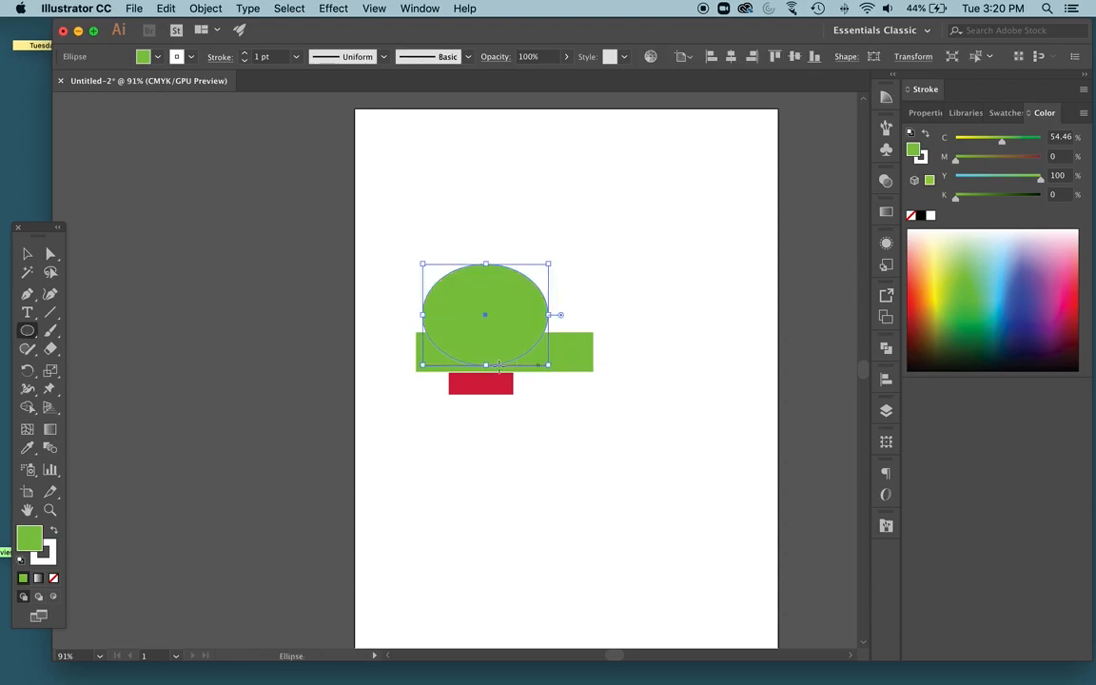
pyautogui.doubleClick(39, 530)
pyautogui.click(442, 328)
pyautogui.moveTo(372, 344); pyautogui.dragTo(346, 284)
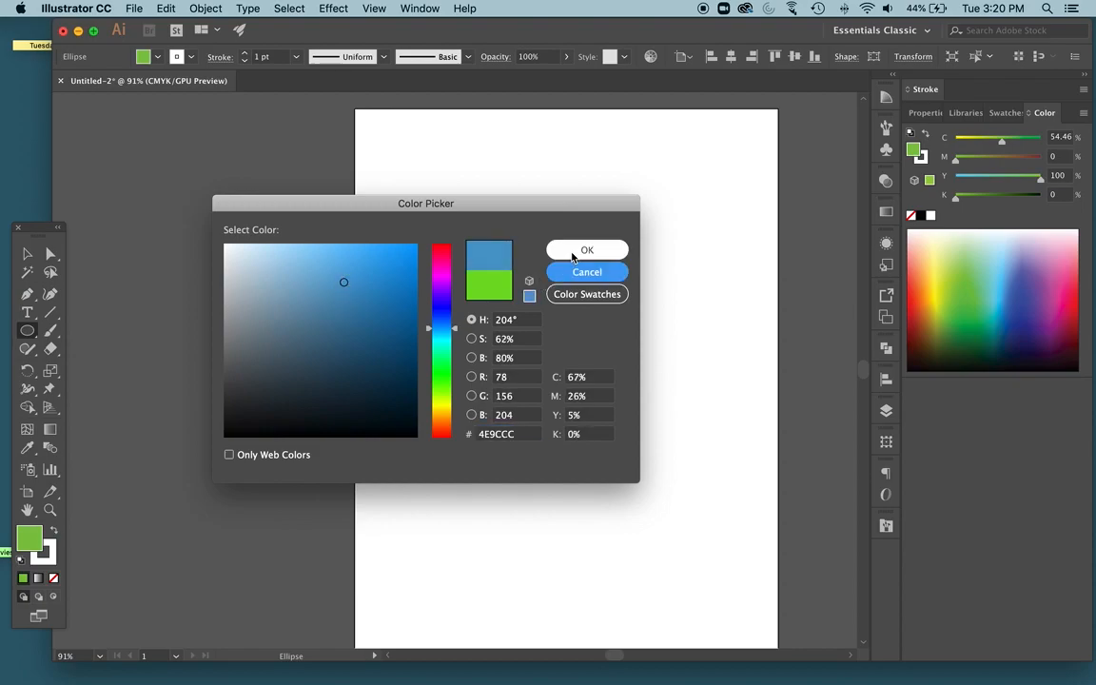
pyautogui.click(587, 249)
# Reshape the blue ellipse into a wide, flat oval spanning the green rectangle
pyautogui.moveTo(423, 367); pyautogui.dragTo(594, 314)
pyautogui.click(562, 344)
pyautogui.click(621, 375)
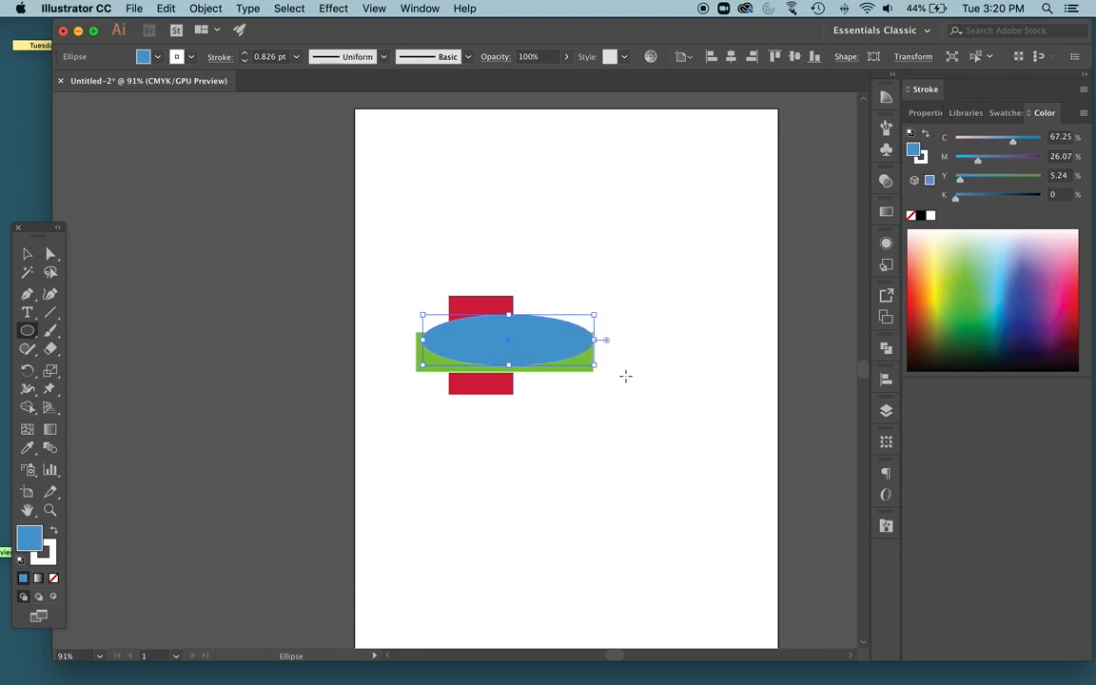
# Draw an open curved Pen path running from the upper right of the shapes across the ellipse to their lower left
pyautogui.press('p')
pyautogui.moveTo(605, 283); pyautogui.dragTo(595, 289)
pyautogui.click(533, 332)
pyautogui.moveTo(390, 406); pyautogui.dragTo(388, 433)
pyautogui.moveTo(390, 459); pyautogui.dragTo(403, 482)
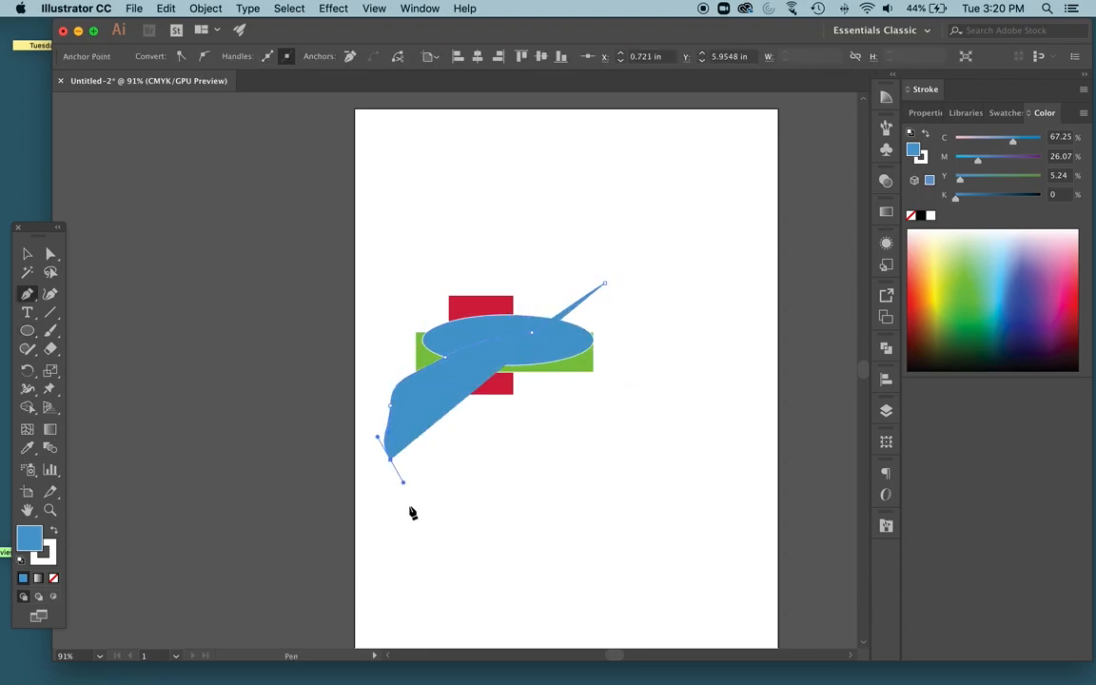
# Give the curved path no fill and a blue stroke with a weight of 19 pt
pyautogui.click(53, 533)
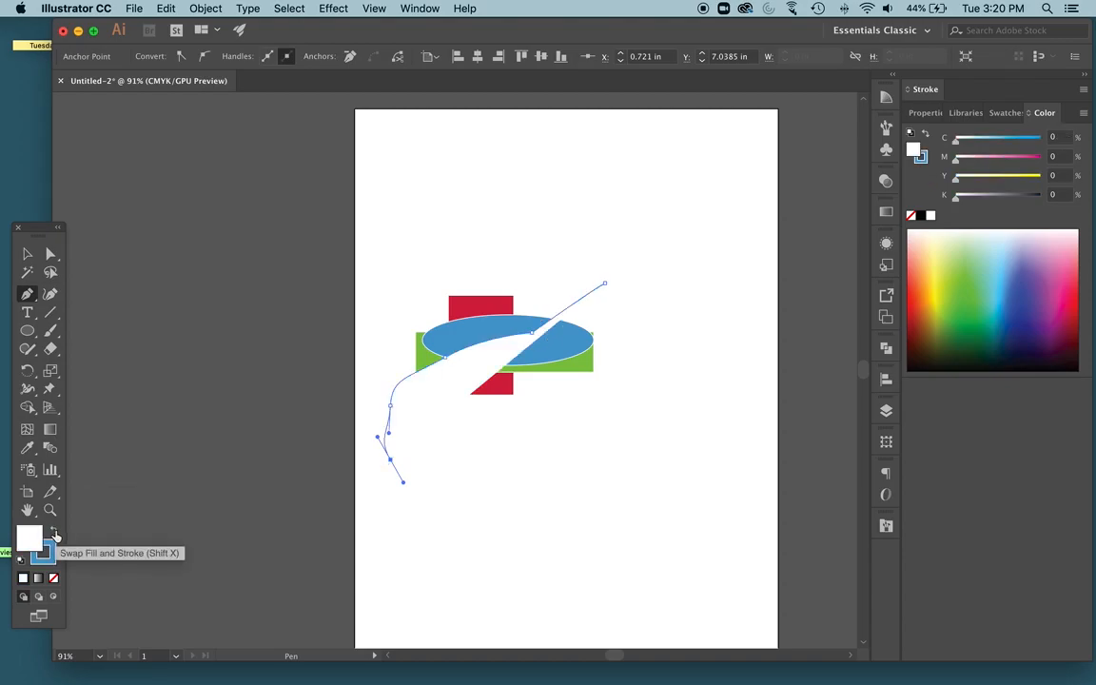
pyautogui.press('v')
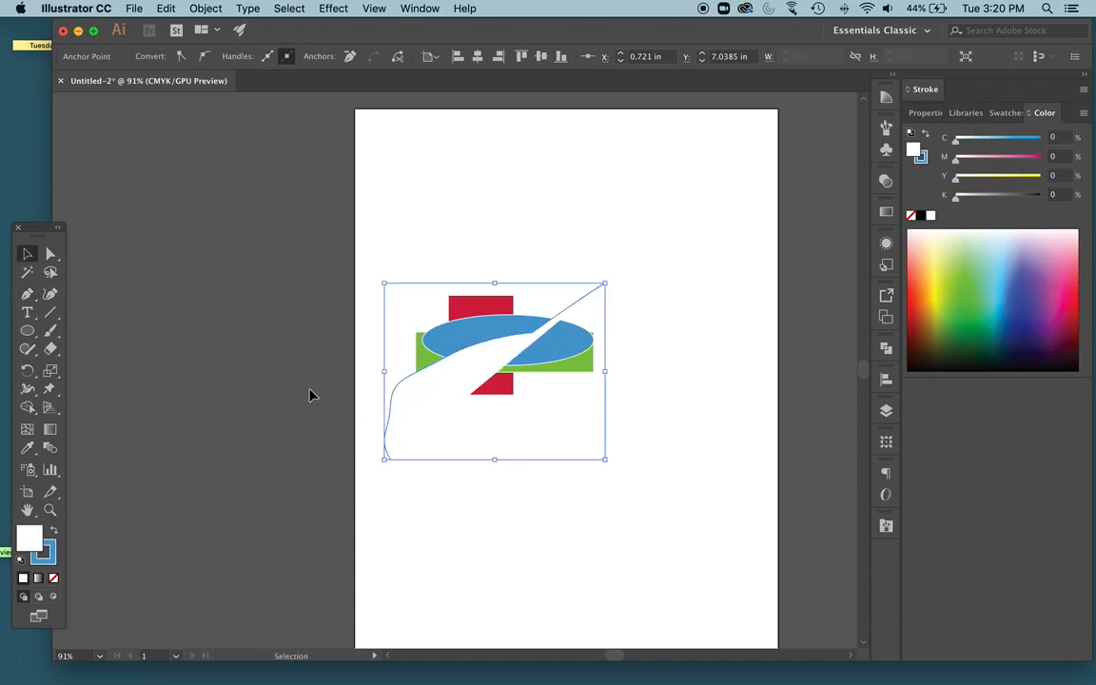
pyautogui.click(54, 533)
pyautogui.click(53, 538)
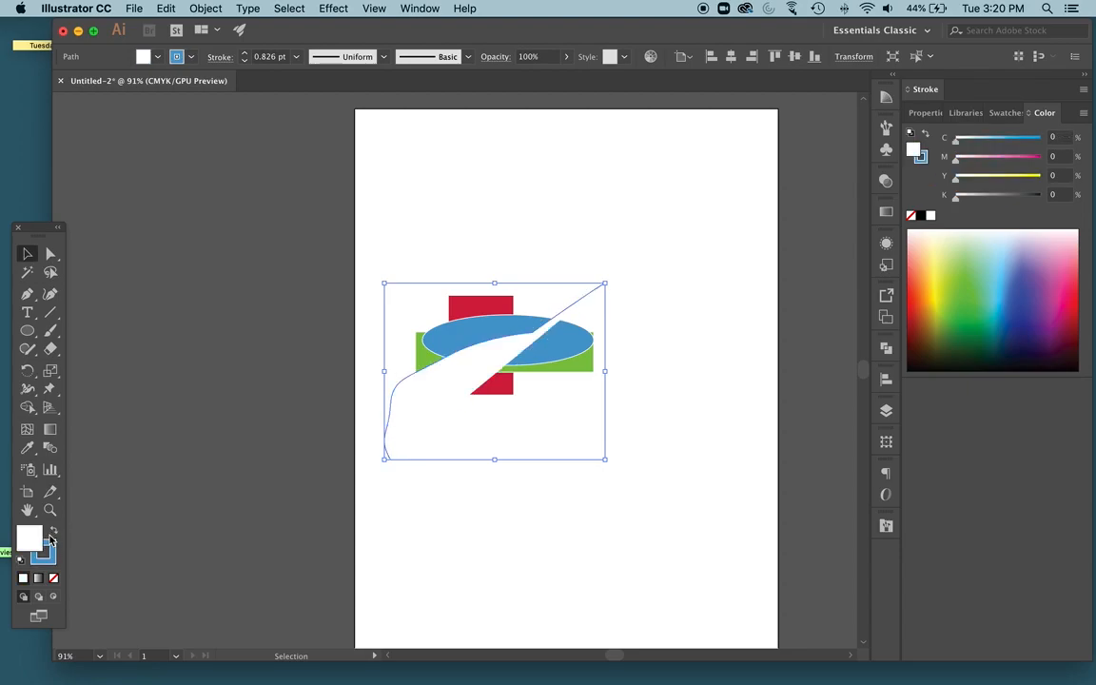
pyautogui.click(53, 548)
pyautogui.click(31, 538)
pyautogui.click(54, 577)
pyautogui.click(56, 555)
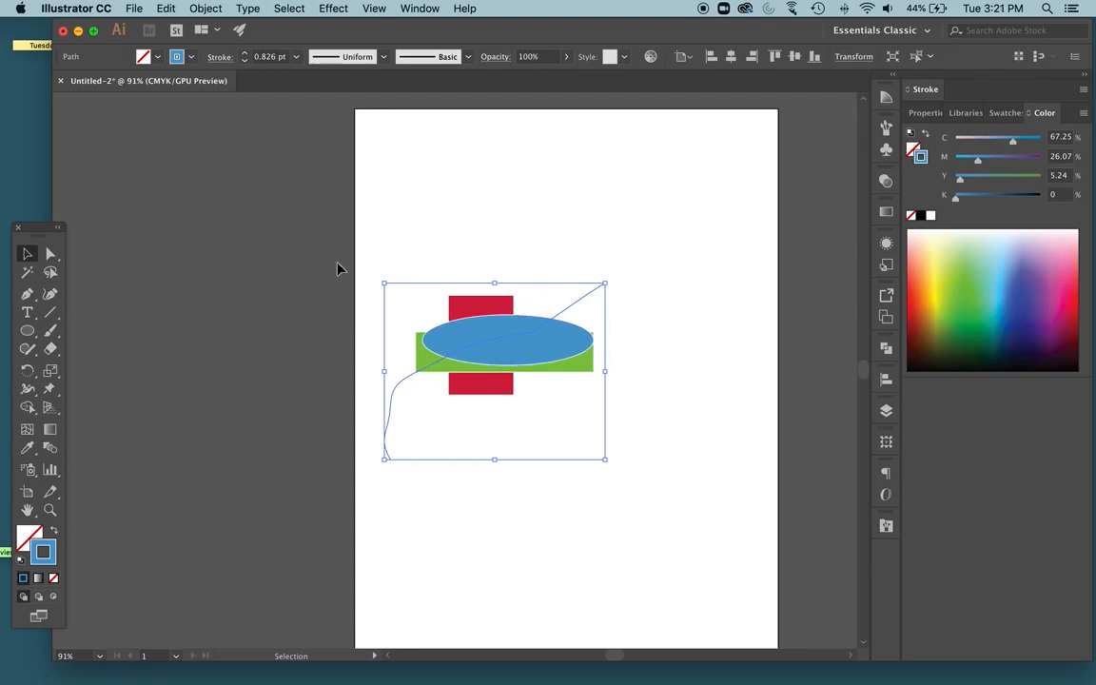
pyautogui.click(245, 53)
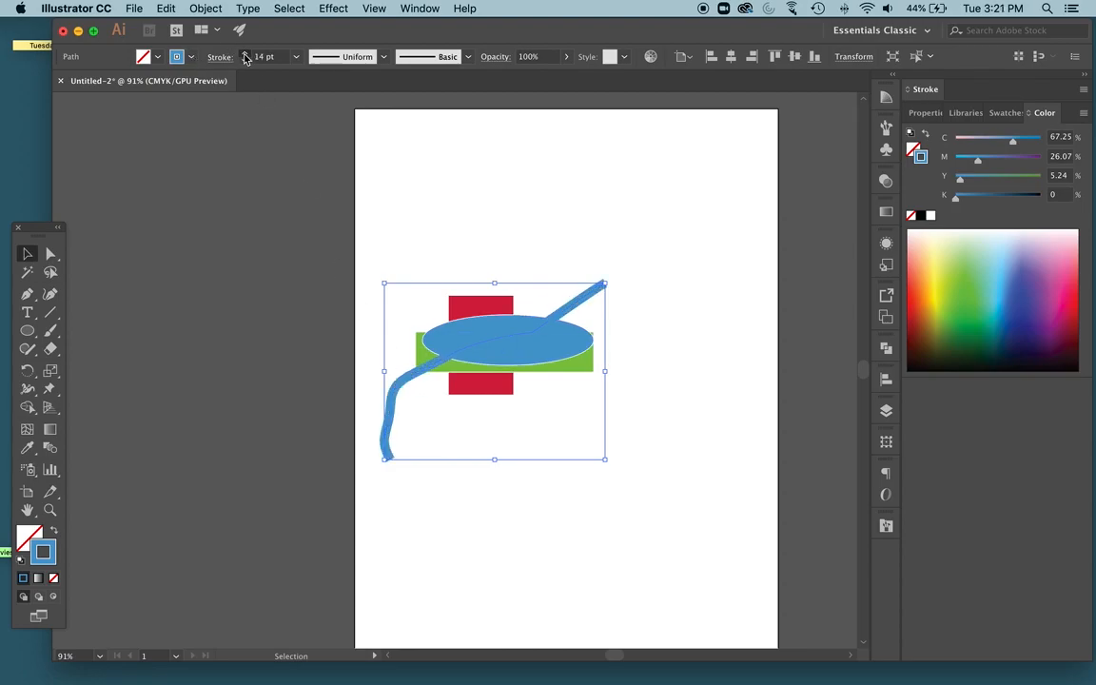
# Set the curved path's stroke color to bright green (#26EA1B)
pyautogui.doubleClick(48, 552)
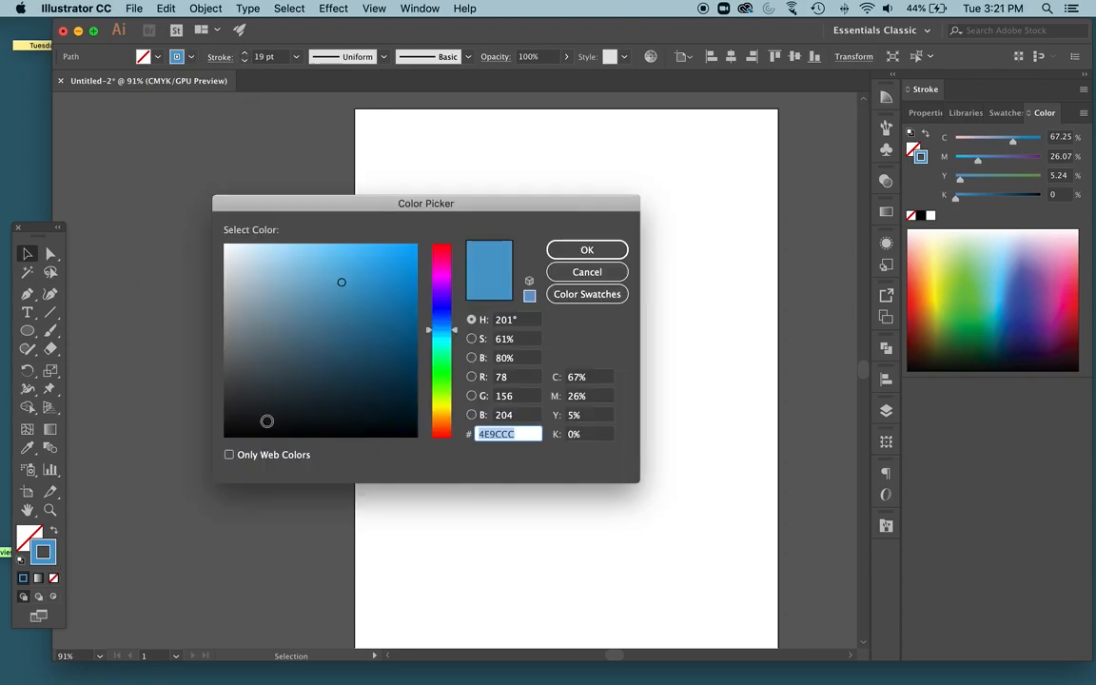
pyautogui.write('26EA1B')
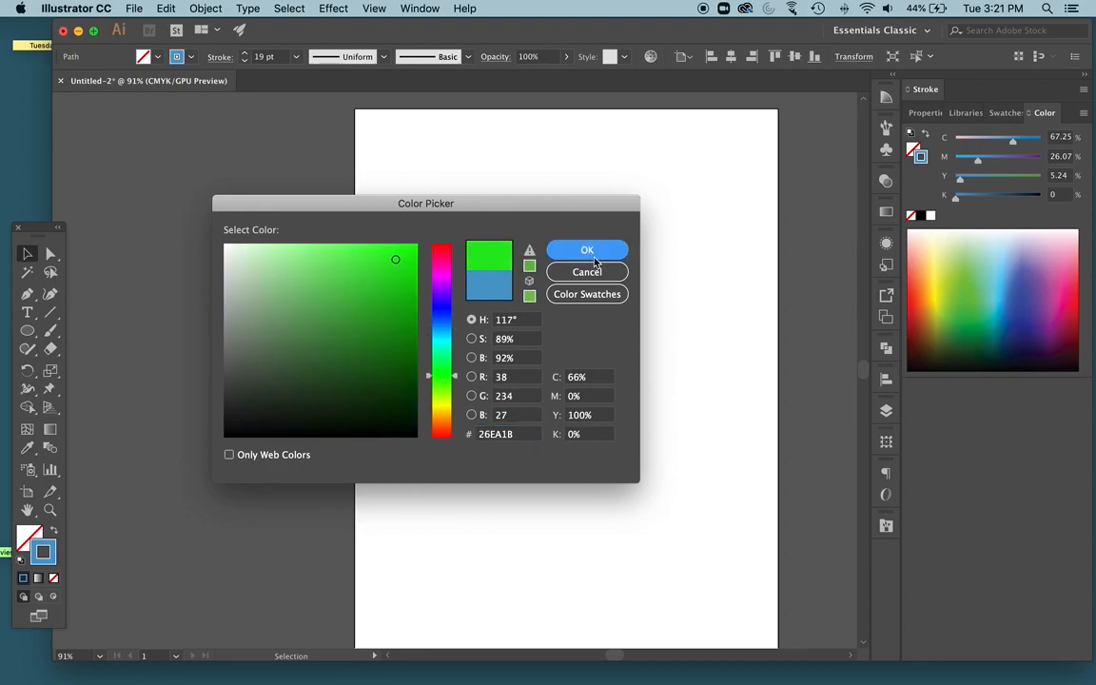
pyautogui.click(589, 253)
# Recolor the curved path's stroke golden yellow and shift the path slightly down and to the right over the shapes
pyautogui.doubleClick(41, 552)
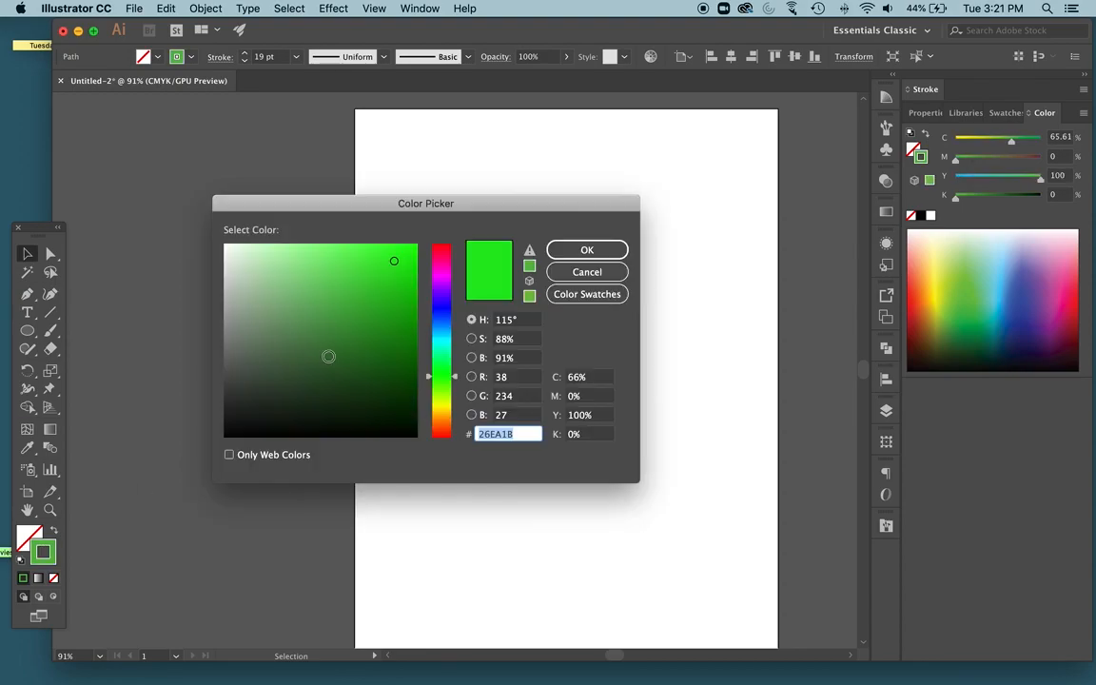
pyautogui.click(440, 411)
pyautogui.click(571, 253)
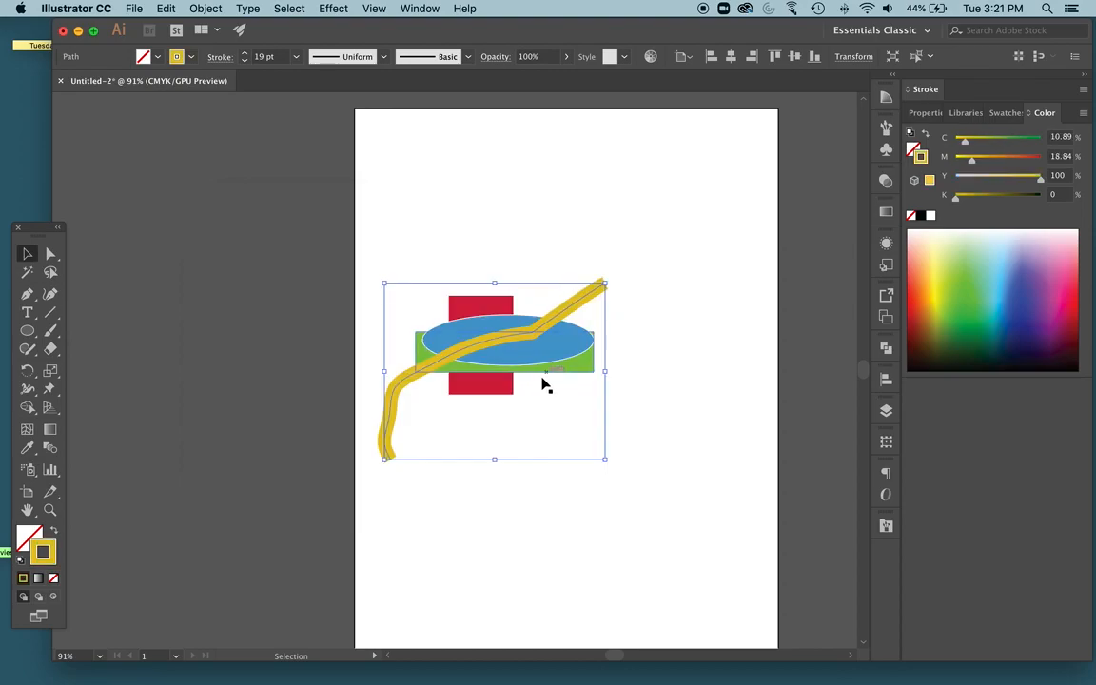
pyautogui.click(643, 506)
pyautogui.moveTo(517, 340); pyautogui.dragTo(561, 362)
# Remove the stroke from the blue ellipse and from the green rectangle
pyautogui.click(489, 343)
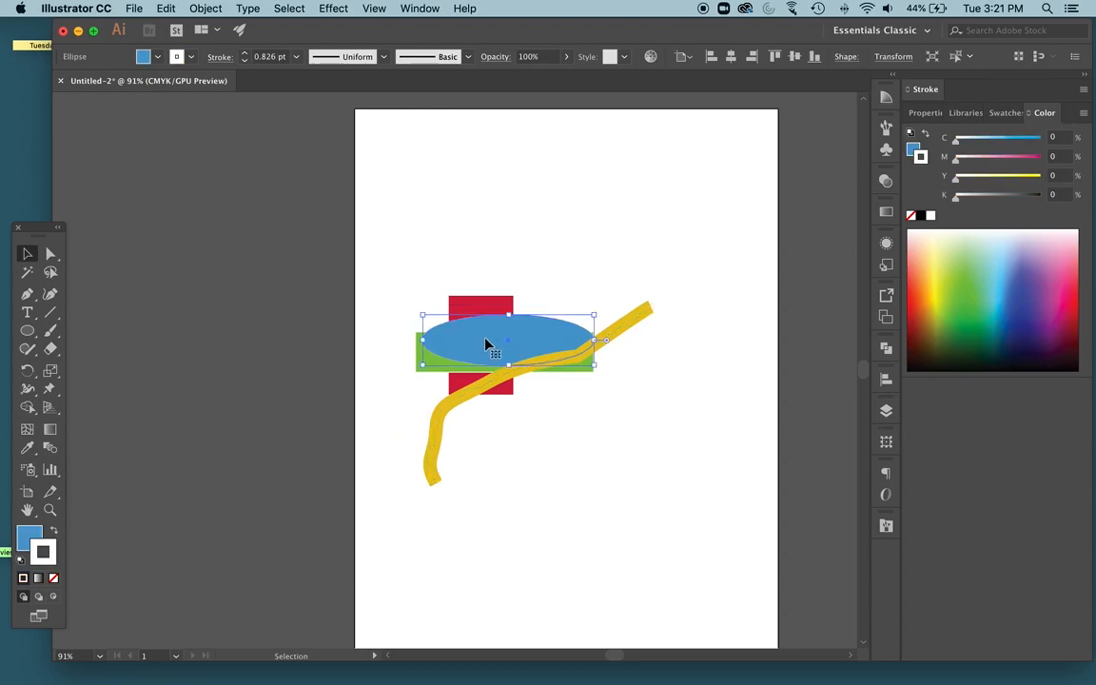
pyautogui.click(54, 578)
pyautogui.click(375, 211)
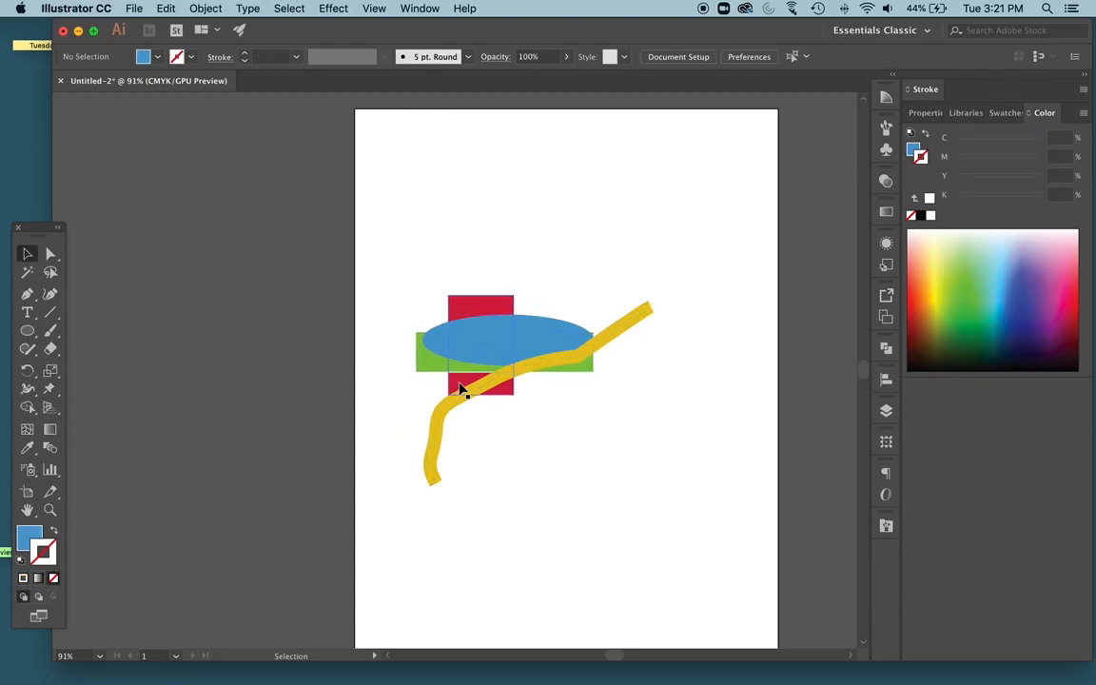
pyautogui.click(430, 368)
pyautogui.click(54, 578)
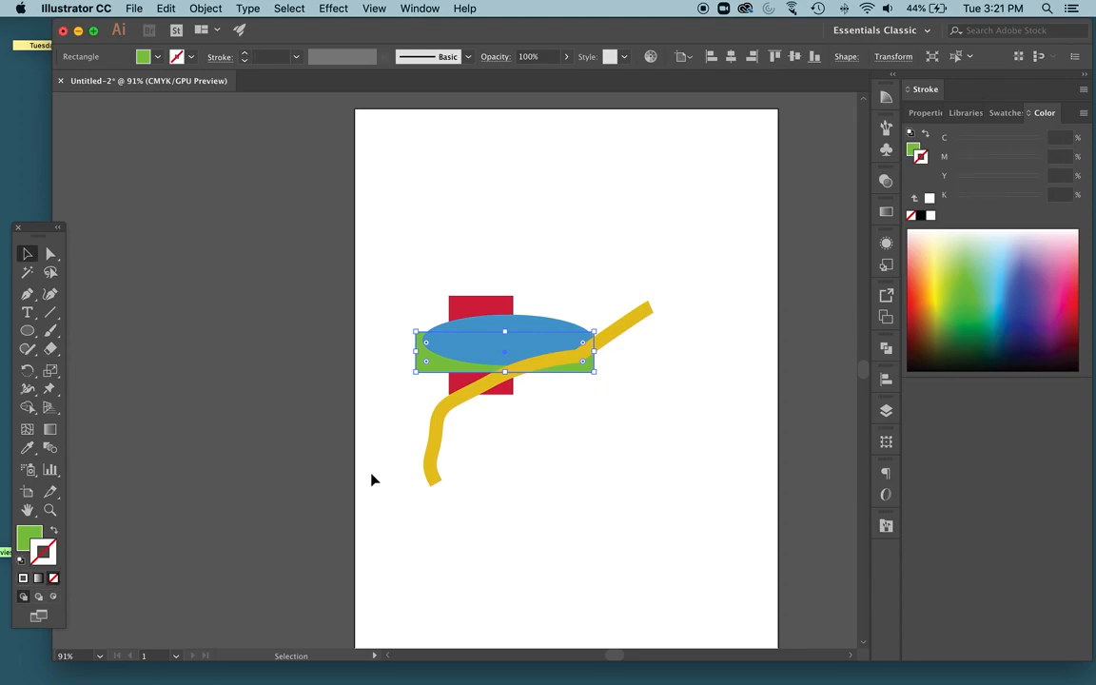
# Rearrange the artwork with a steeper yellow path, a taller green rectangle enclosing the ellipse, and the red rectangle behind its upper edge
pyautogui.moveTo(476, 330); pyautogui.dragTo(449, 307)
pyautogui.moveTo(534, 370); pyautogui.dragTo(517, 307)
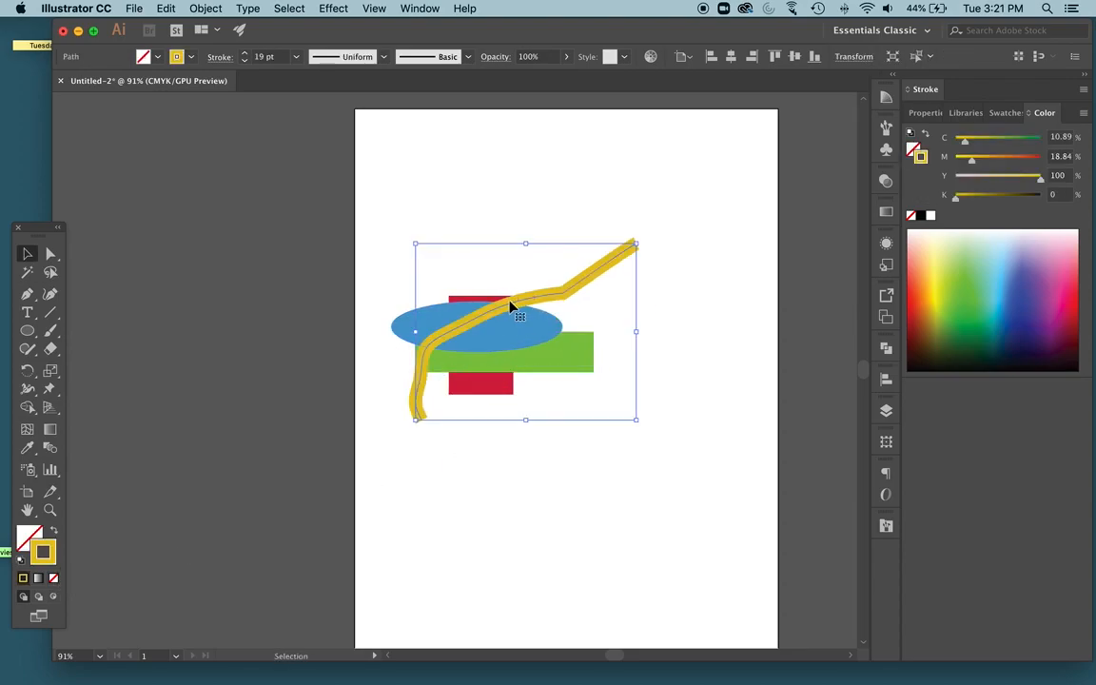
pyautogui.moveTo(411, 425); pyautogui.dragTo(459, 477)
pyautogui.moveTo(434, 327); pyautogui.dragTo(421, 378)
pyautogui.moveTo(587, 342); pyautogui.dragTo(540, 349)
pyautogui.moveTo(463, 374); pyautogui.dragTo(463, 416)
pyautogui.moveTo(456, 310); pyautogui.dragTo(422, 310)
pyautogui.moveTo(448, 441); pyautogui.dragTo(431, 459)
pyautogui.click(610, 504)
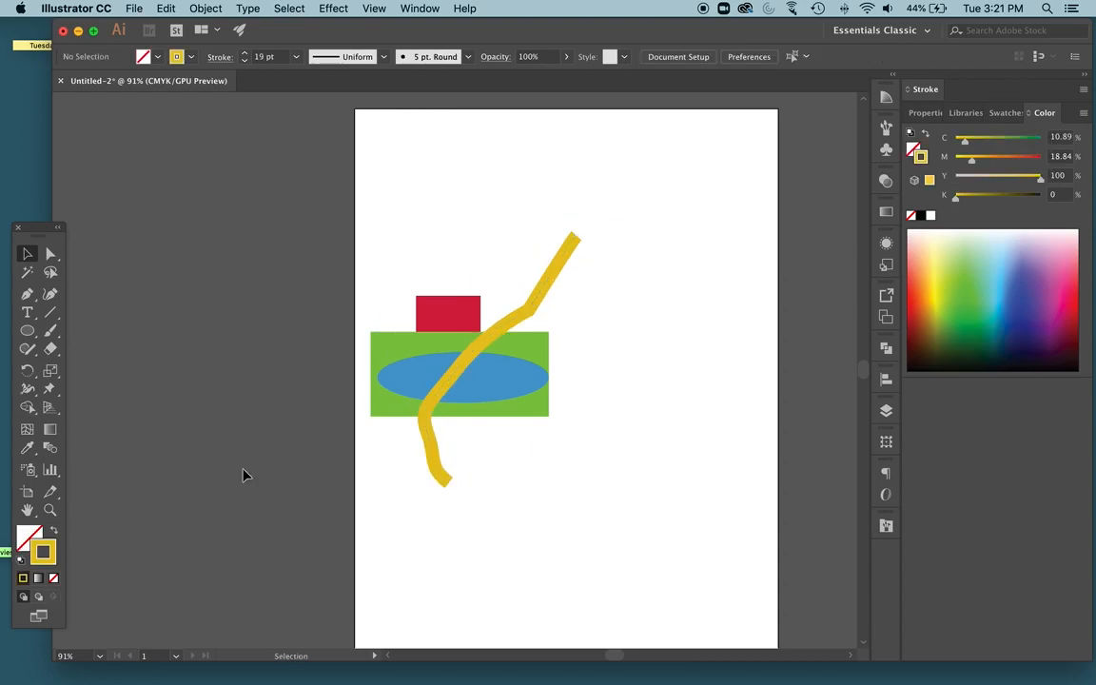
# Draw a rectangle over the middle of the artwork and give it a yellow fill with no stroke
pyautogui.press('m')
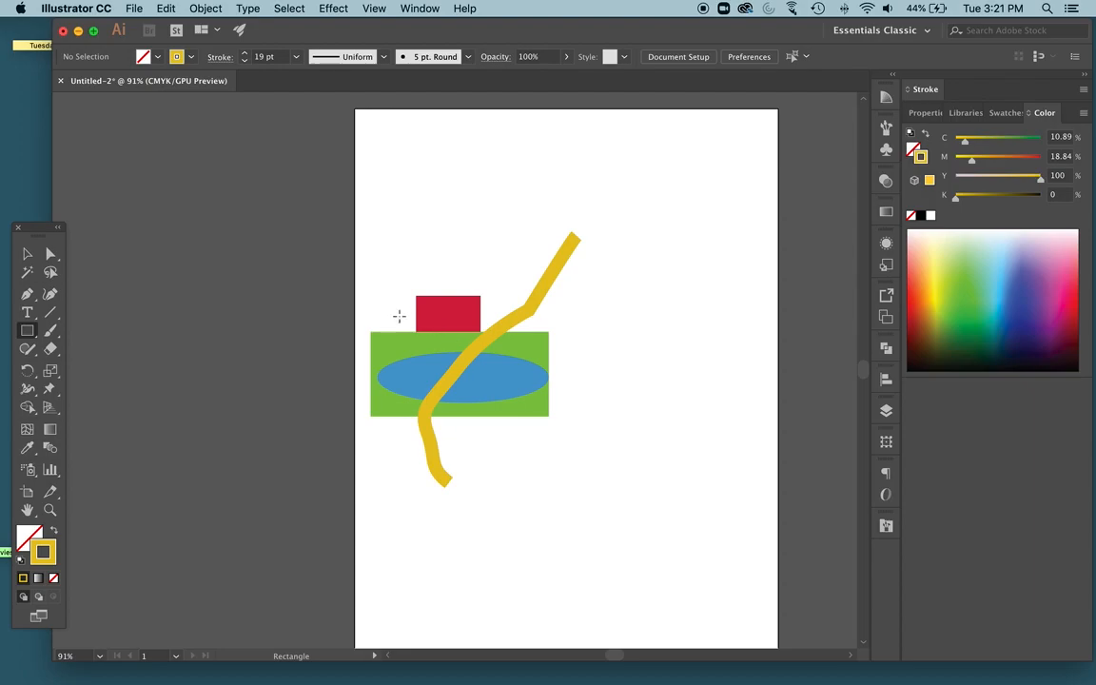
pyautogui.moveTo(397, 318); pyautogui.dragTo(520, 390)
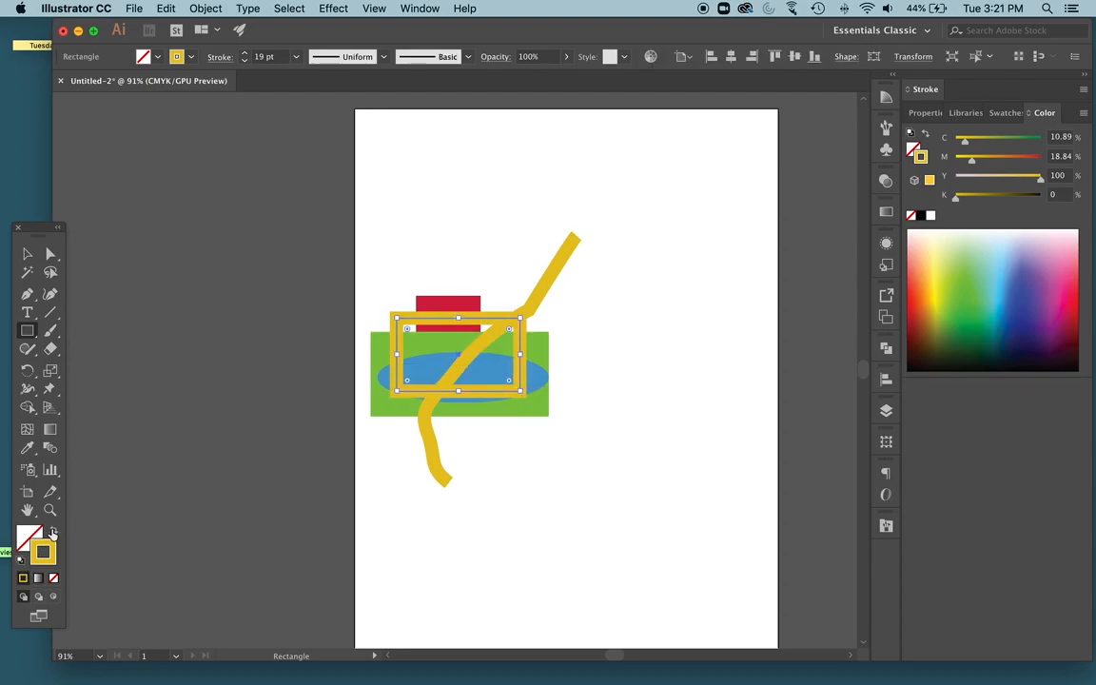
pyautogui.click(52, 533)
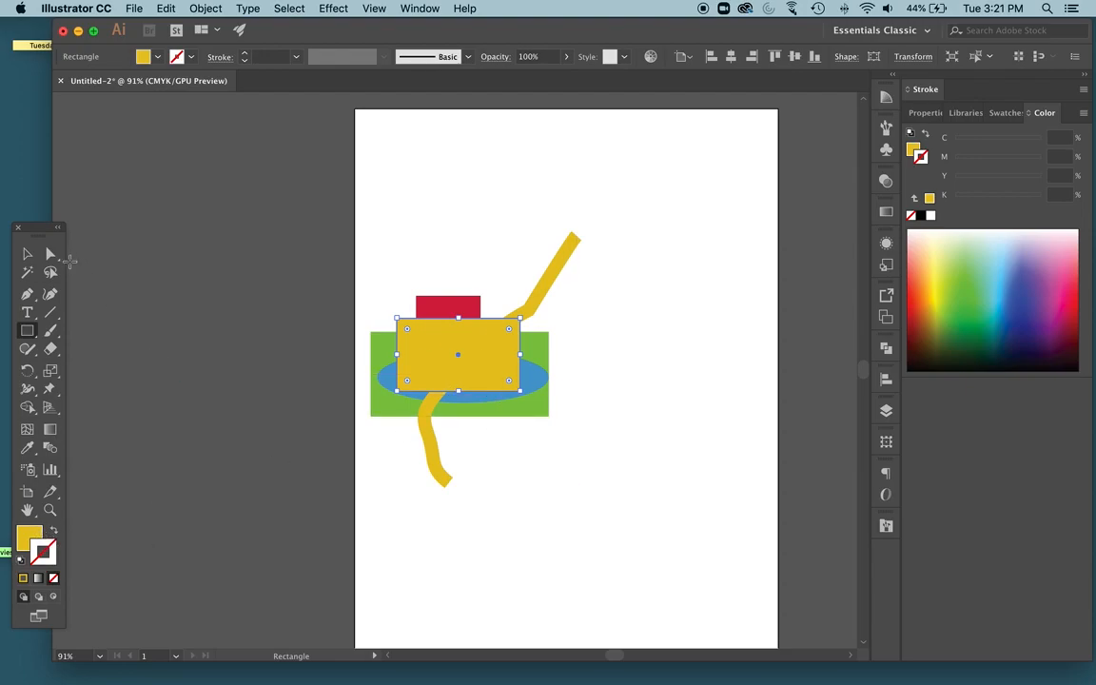
pyautogui.click(28, 253)
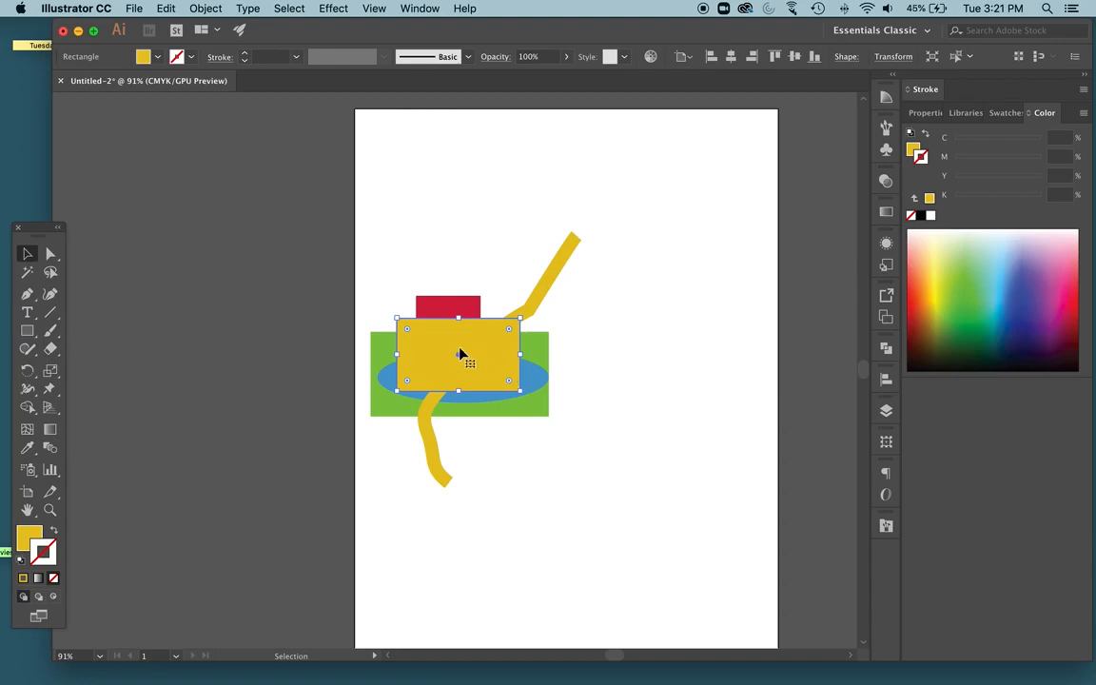
pyautogui.click(533, 438)
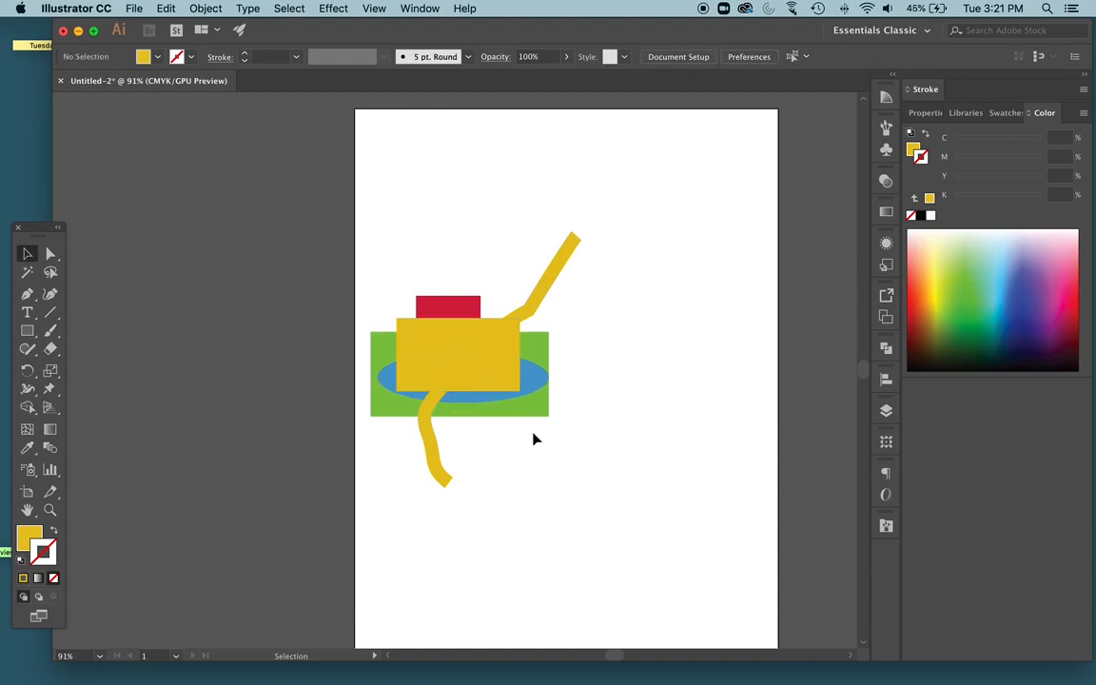
# Expand Layer 1 and check the yellow rectangle's place in the stacking order by nudging it and toggling its visibility
pyautogui.click(473, 351)
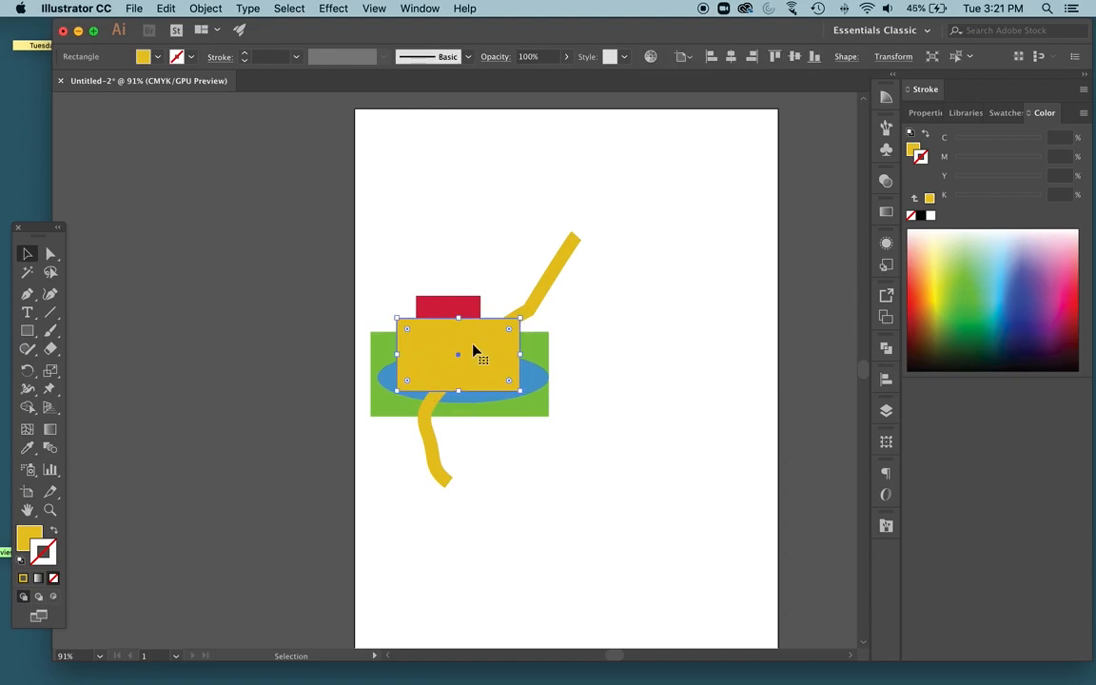
pyautogui.click(886, 411)
pyautogui.click(735, 327)
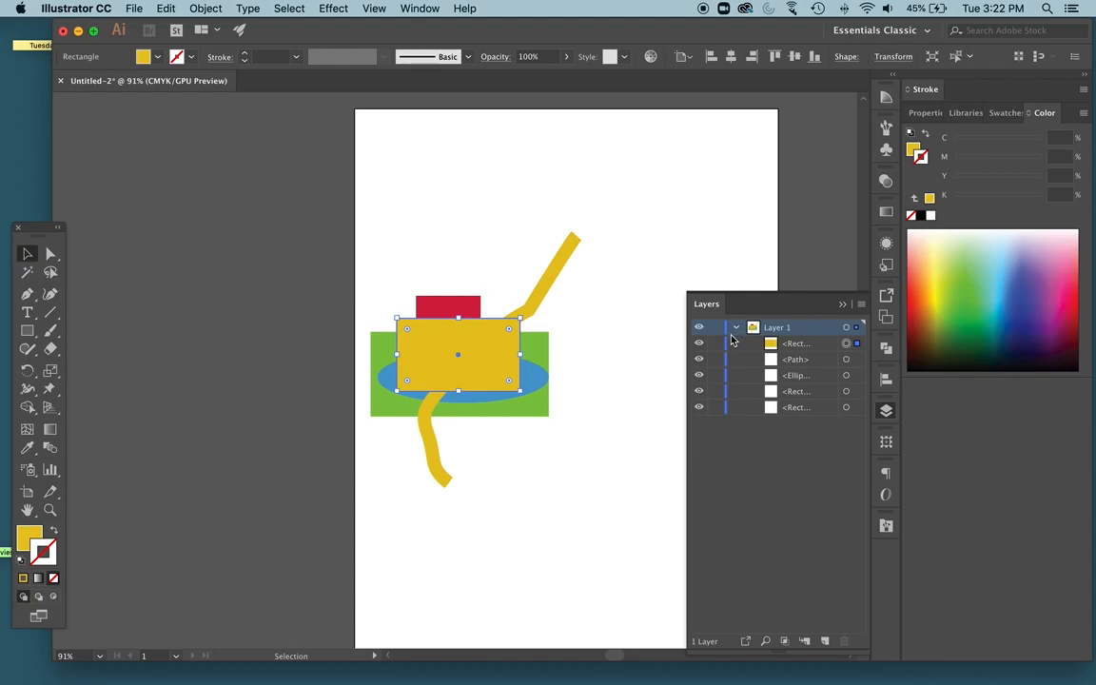
pyautogui.moveTo(443, 349); pyautogui.dragTo(454, 355)
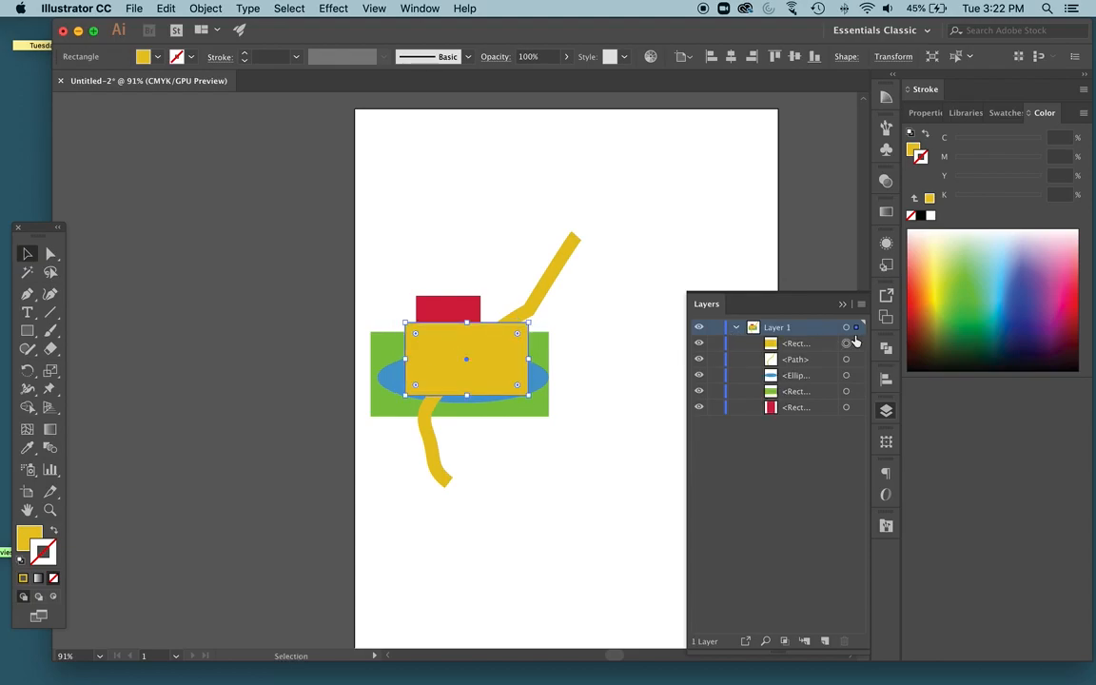
pyautogui.click(700, 344)
pyautogui.click(699, 345)
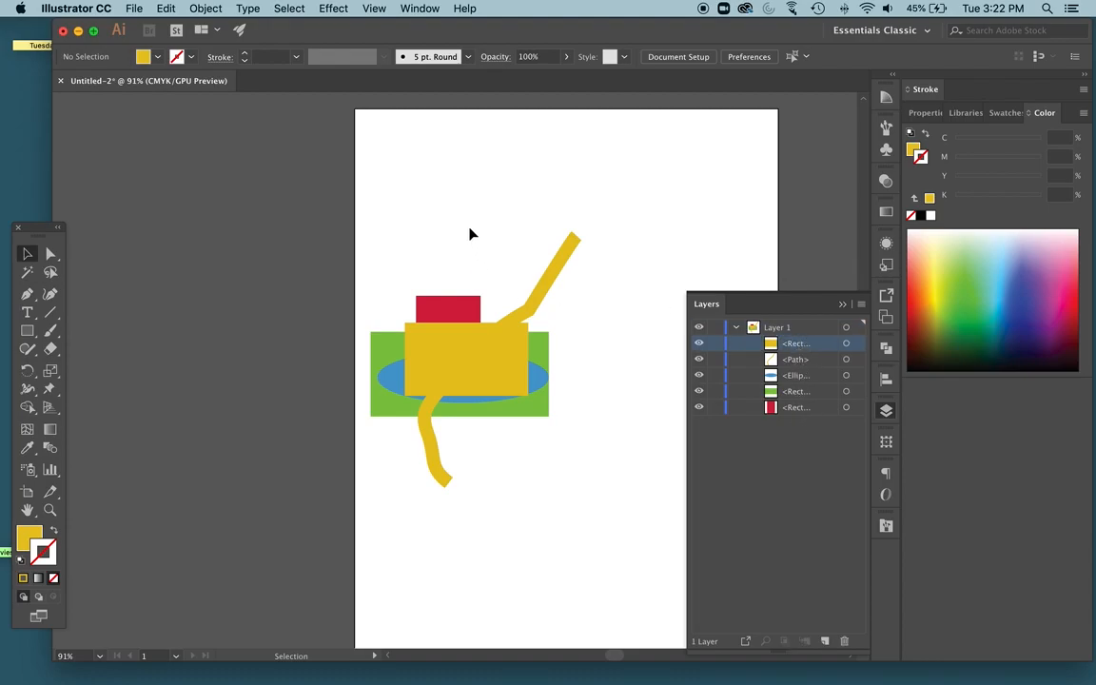
# Shift the yellow rectangle slightly to the left, and clip all the artwork to it with a clipping mask
pyautogui.moveTo(477, 352); pyautogui.dragTo(462, 356)
pyautogui.click(323, 246)
pyautogui.moveTo(321, 195); pyautogui.dragTo(613, 491)
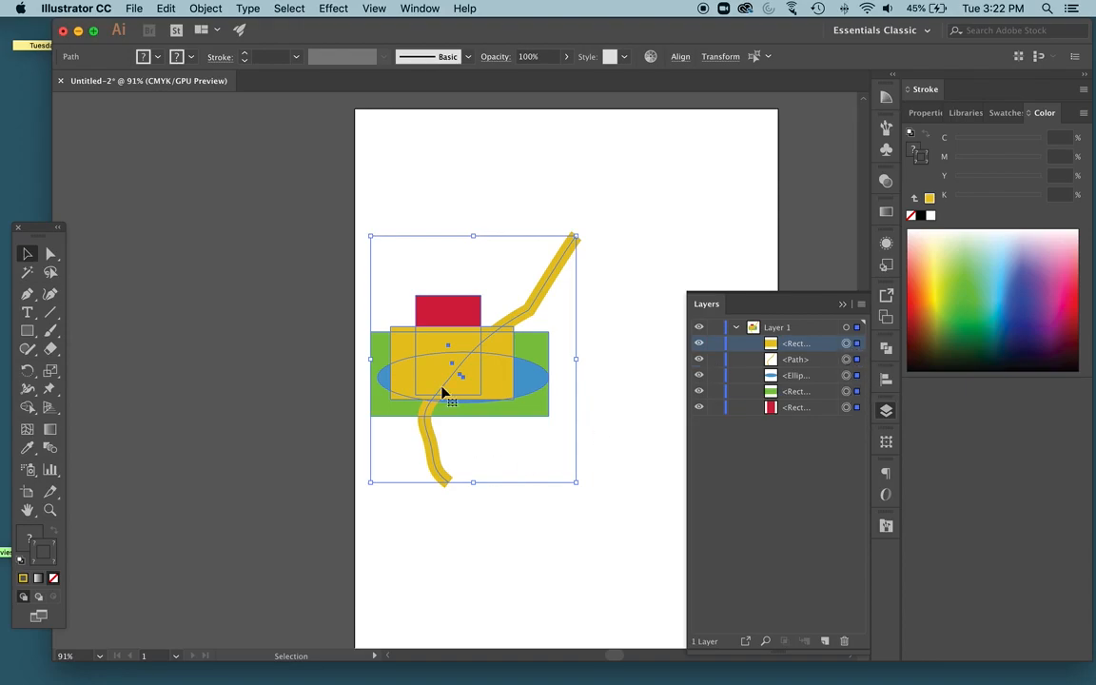
pyautogui.rightClick(432, 351)
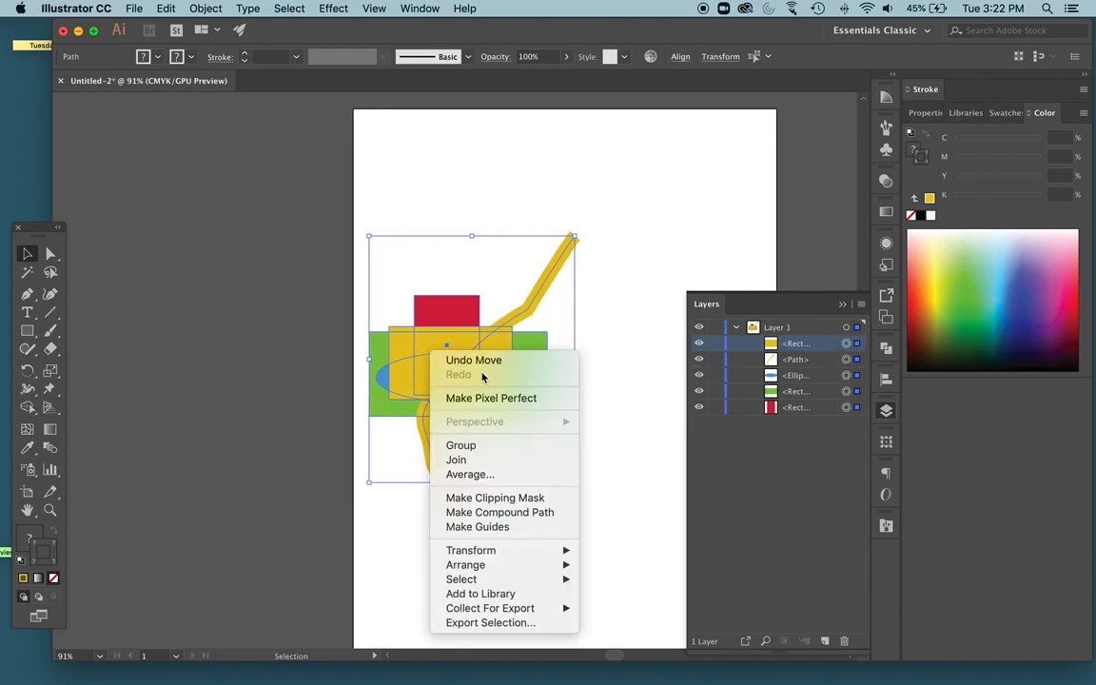
pyautogui.click(494, 498)
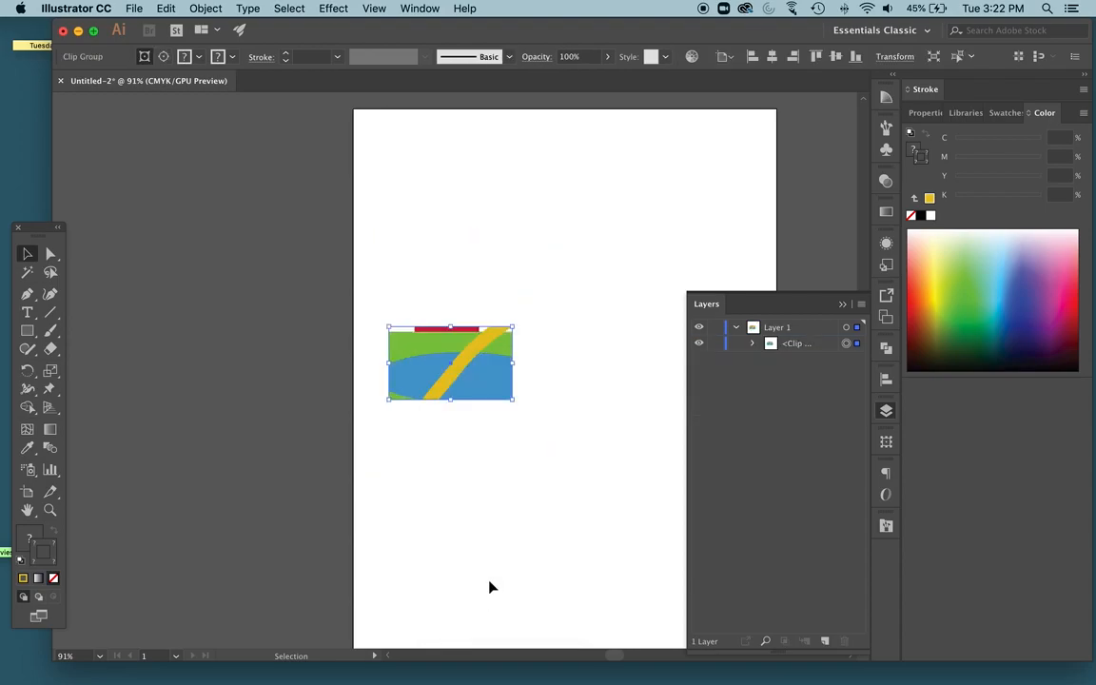
pyautogui.click(502, 521)
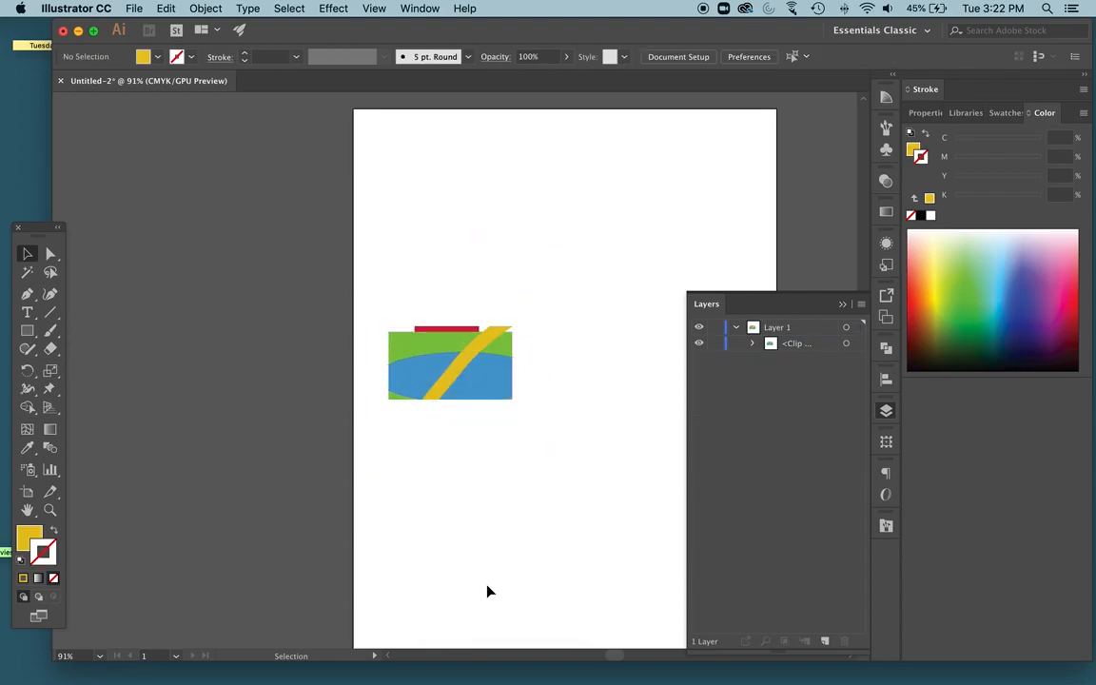
# Move the clipped artwork slightly down and to the left, and expand its clip group to list the shapes inside
pyautogui.click(753, 344)
pyautogui.click(755, 344)
pyautogui.moveTo(500, 363)
pyautogui.mouseDown()
pyautogui.moveTo(511, 288)
pyautogui.moveTo(493, 380)
pyautogui.mouseUp()
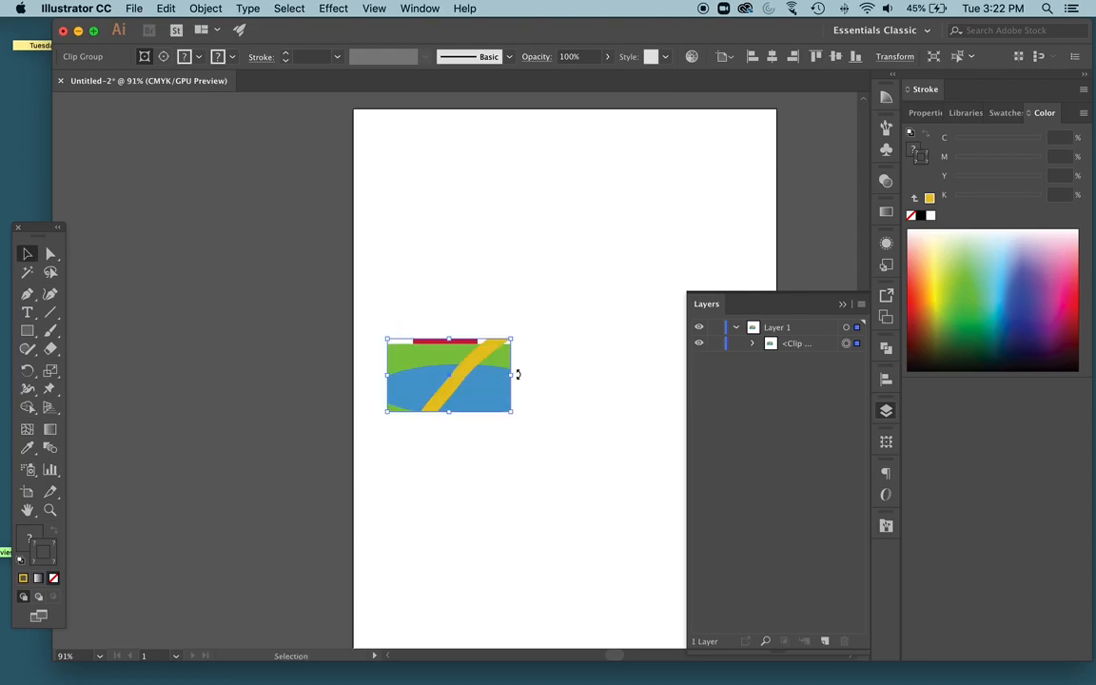
pyautogui.click(753, 345)
pyautogui.click(771, 347)
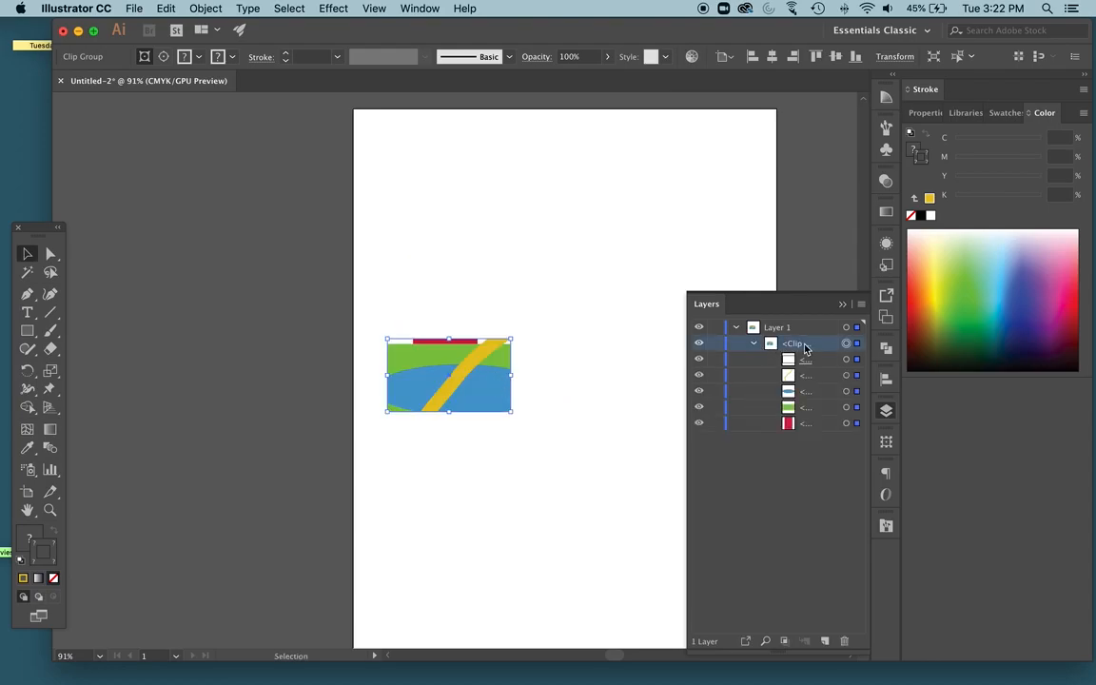
# Undock the Layers panel, widen it to fit the full object names, and move it clear of the artwork
pyautogui.moveTo(771, 657); pyautogui.dragTo(639, 630)
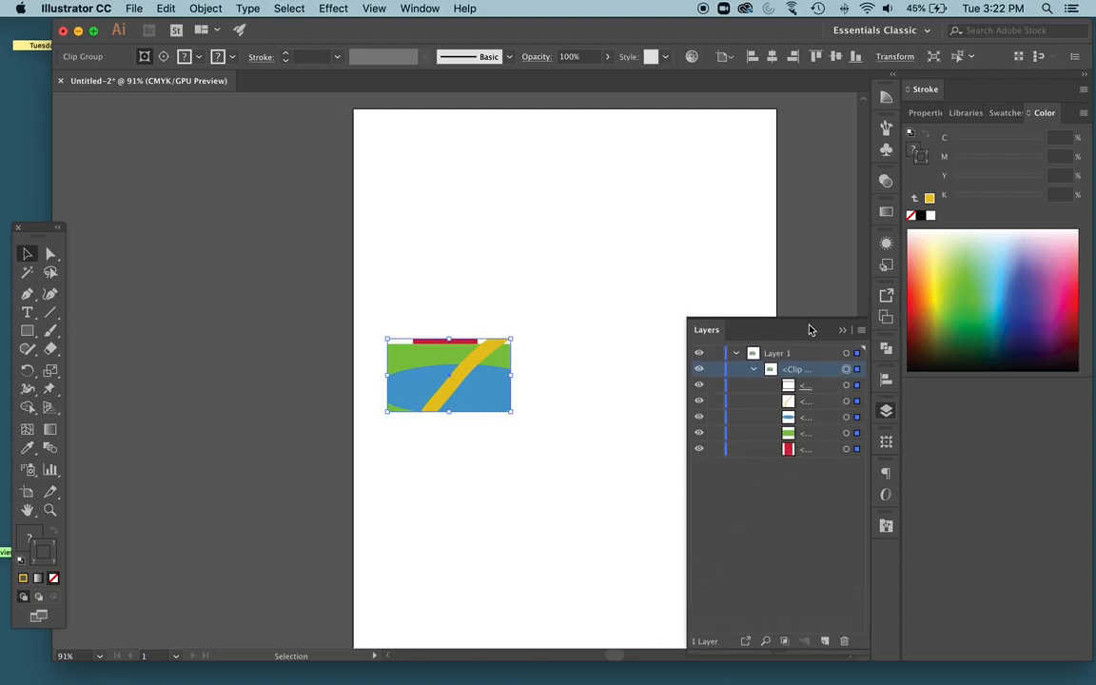
pyautogui.moveTo(810, 330); pyautogui.dragTo(561, 216)
pyautogui.moveTo(622, 334); pyautogui.dragTo(802, 335)
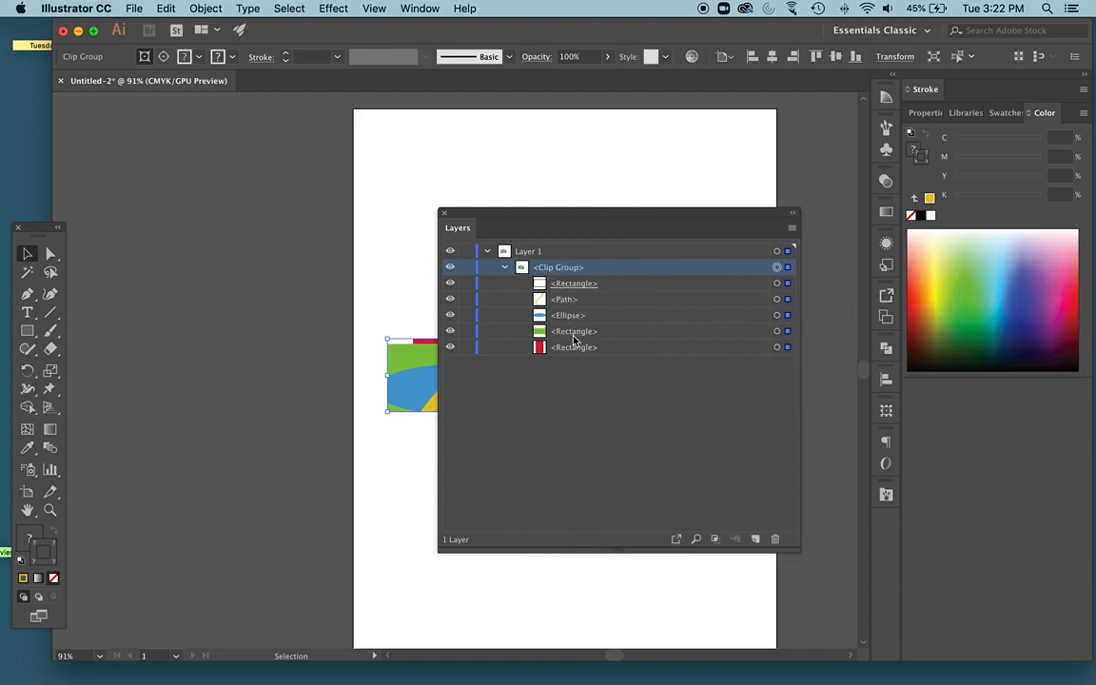
pyautogui.moveTo(521, 217); pyautogui.dragTo(887, 517)
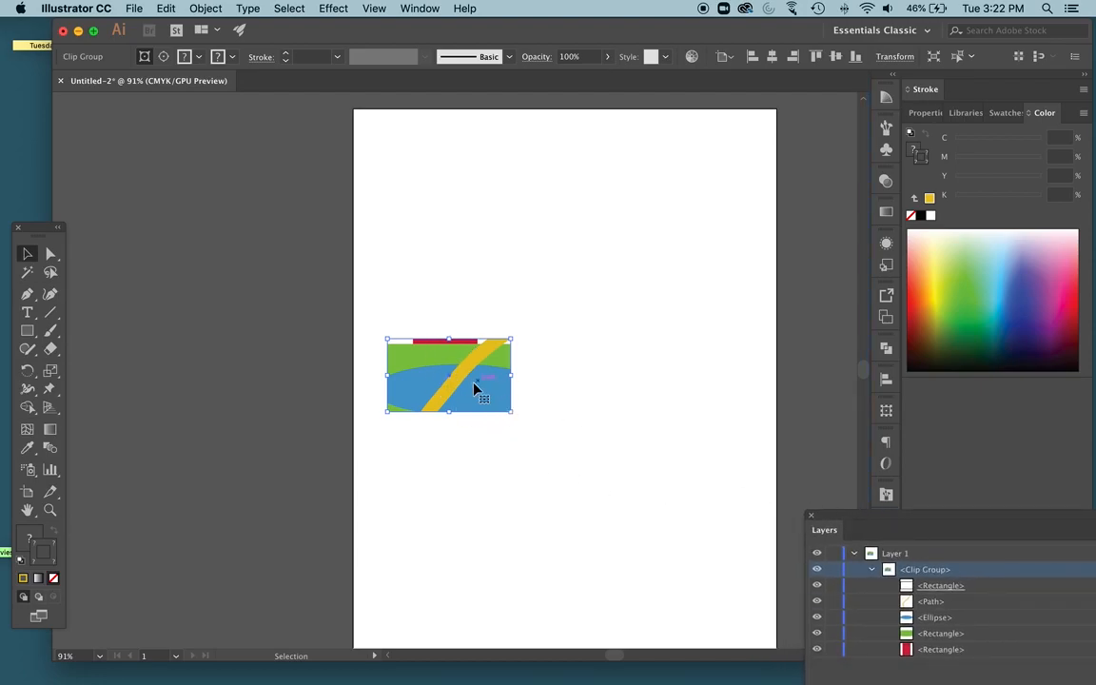
# Release the clipping mask on the clipped artwork and deselect the shapes
pyautogui.click(628, 377)
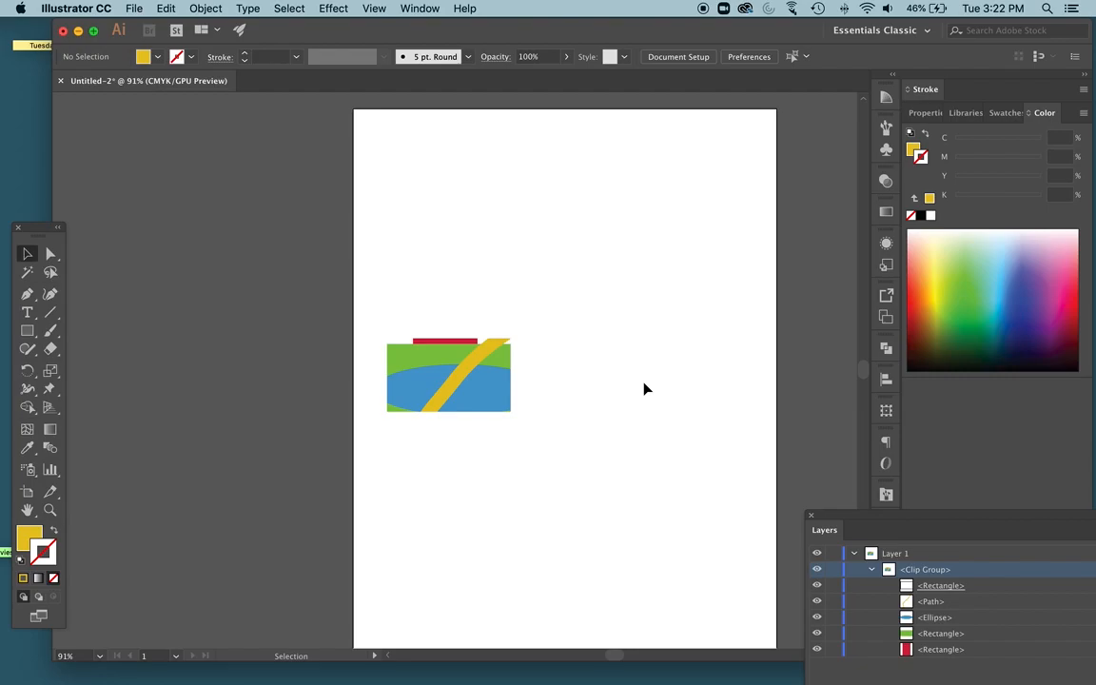
pyautogui.click(480, 388)
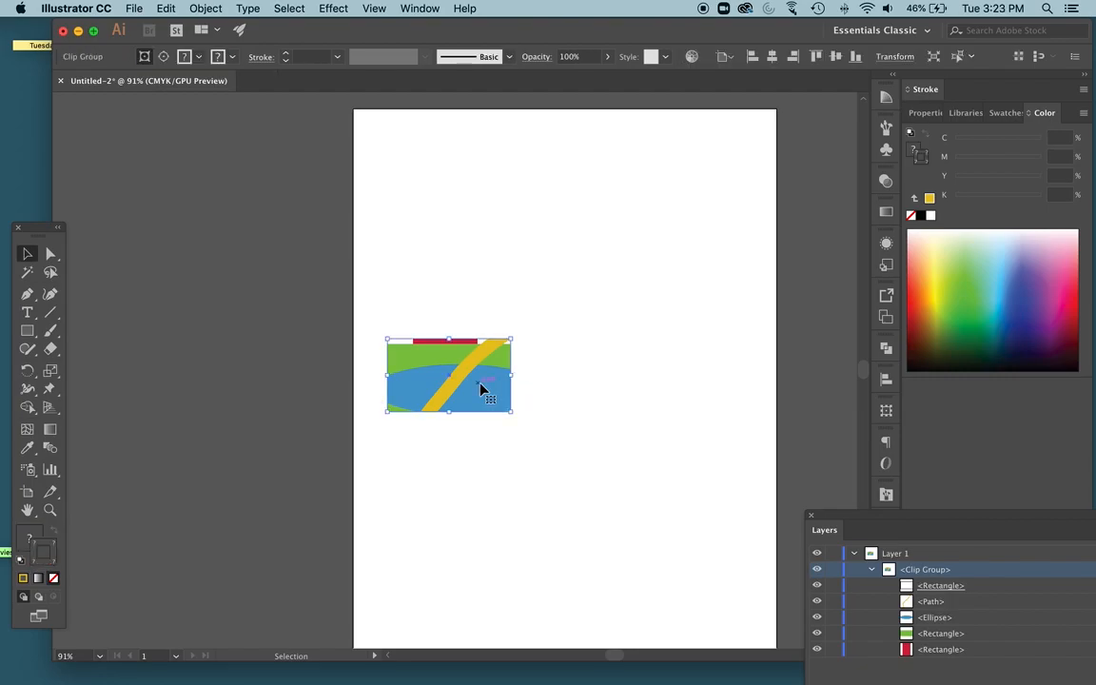
pyautogui.rightClick(495, 383)
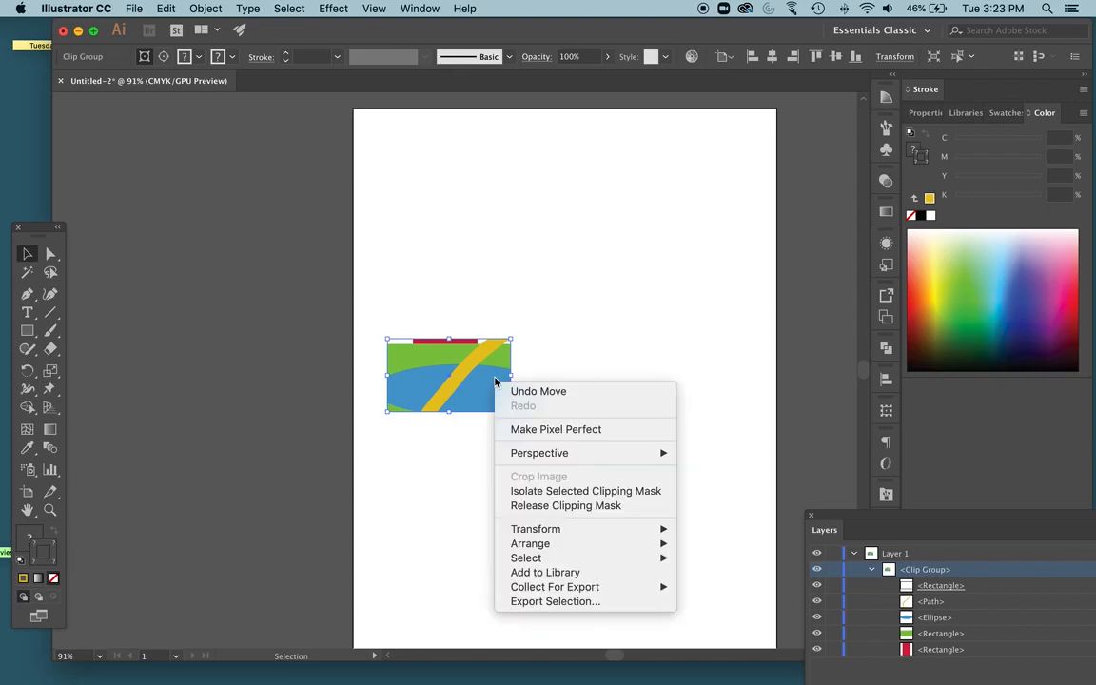
pyautogui.click(579, 507)
pyautogui.click(700, 436)
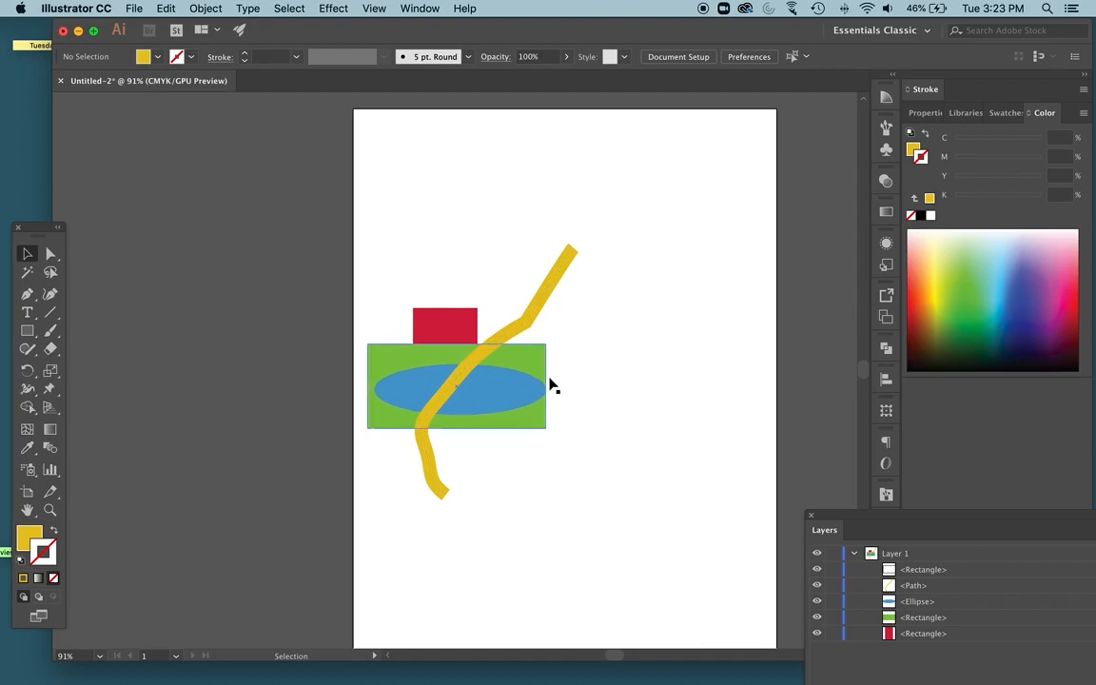
# Undo the release of the clipping mask and deselect the clip group
pyautogui.press('super+z')
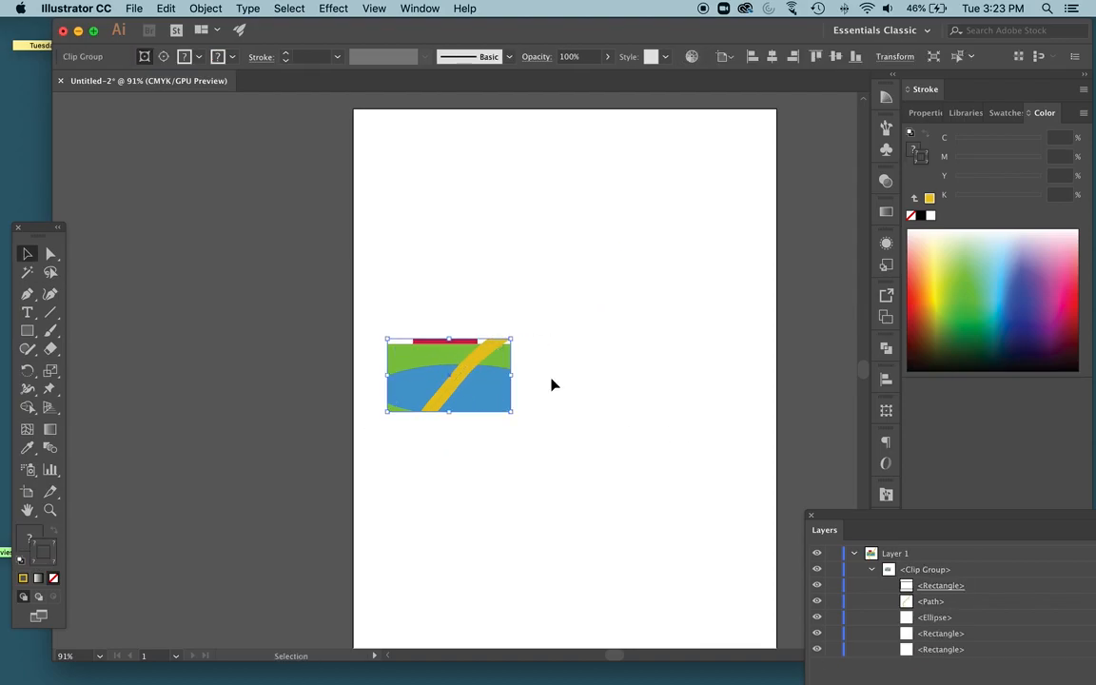
pyautogui.hscroll(-1, 552, 384)
pyautogui.click(551, 385)
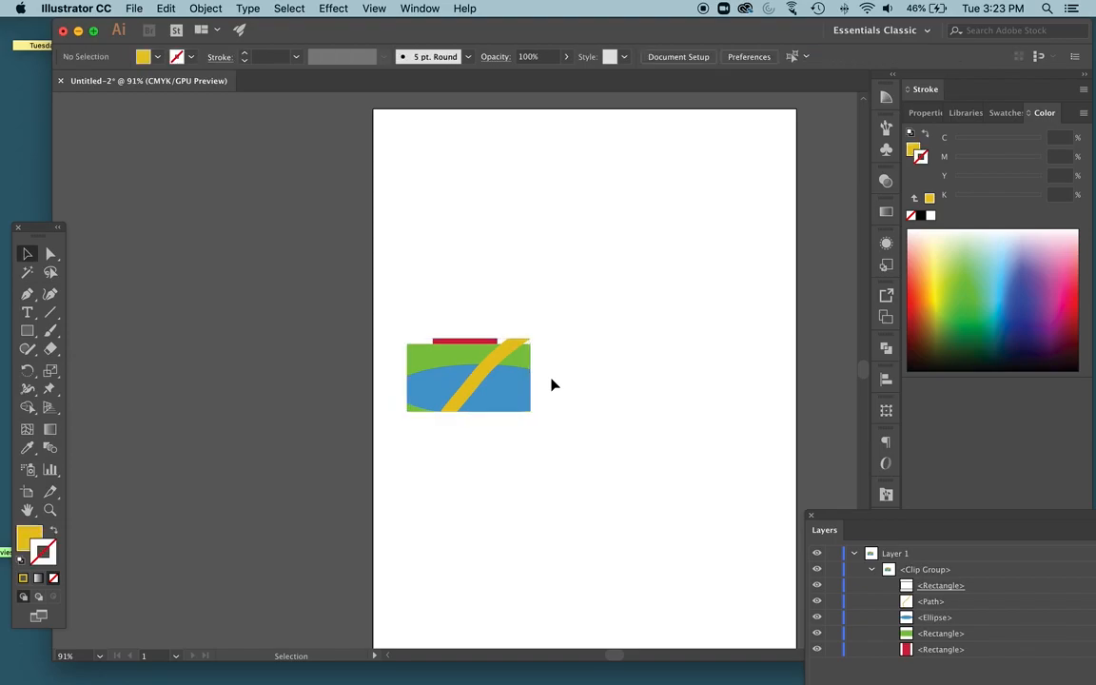